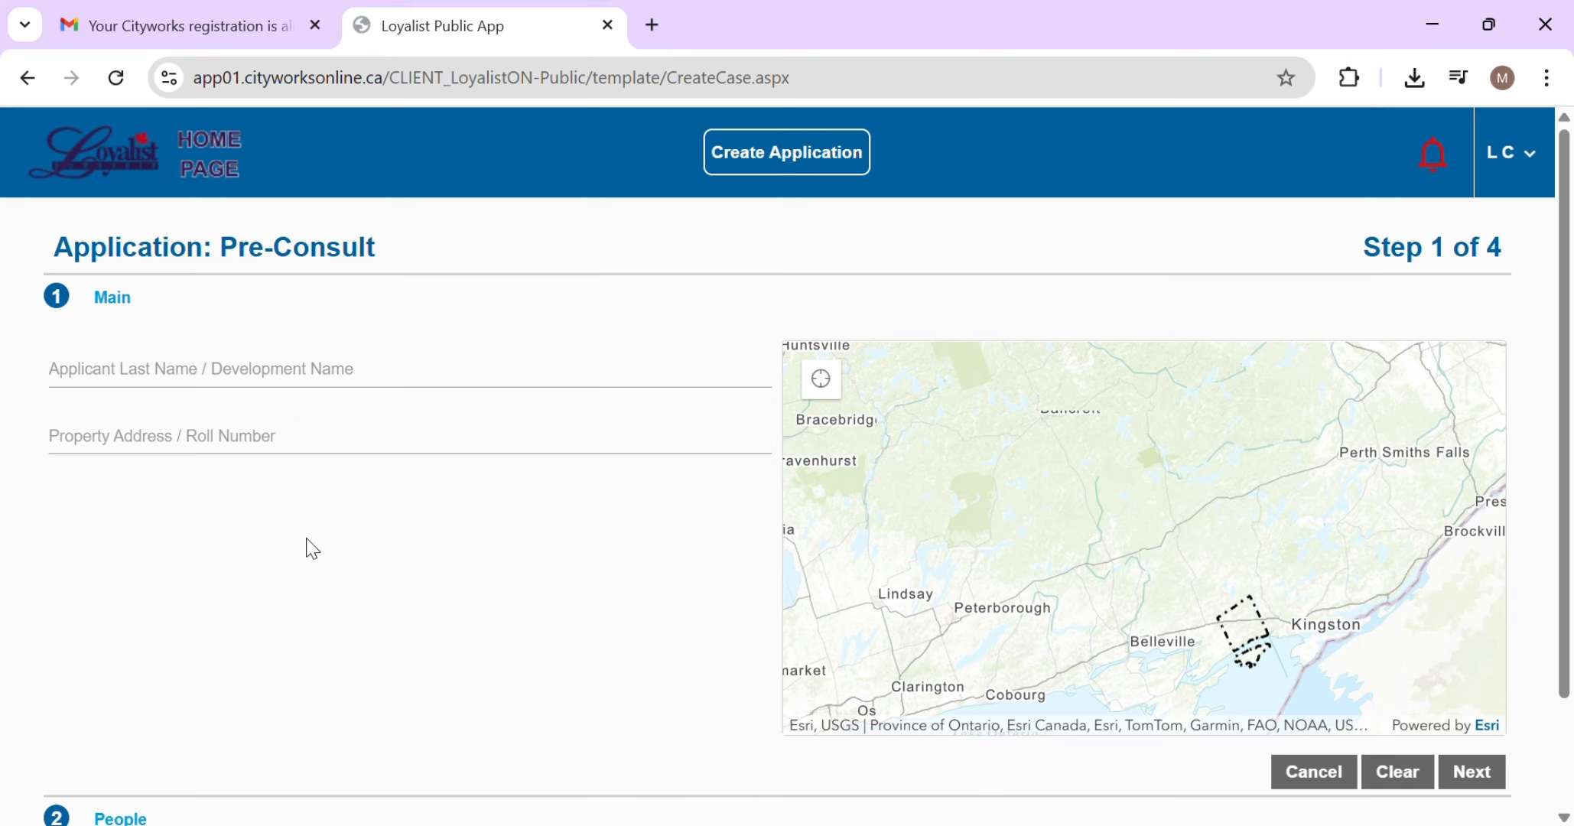
Enter the applicant's last name and the property address, zoom the map to that property, and continue to the People section
type("Chu")
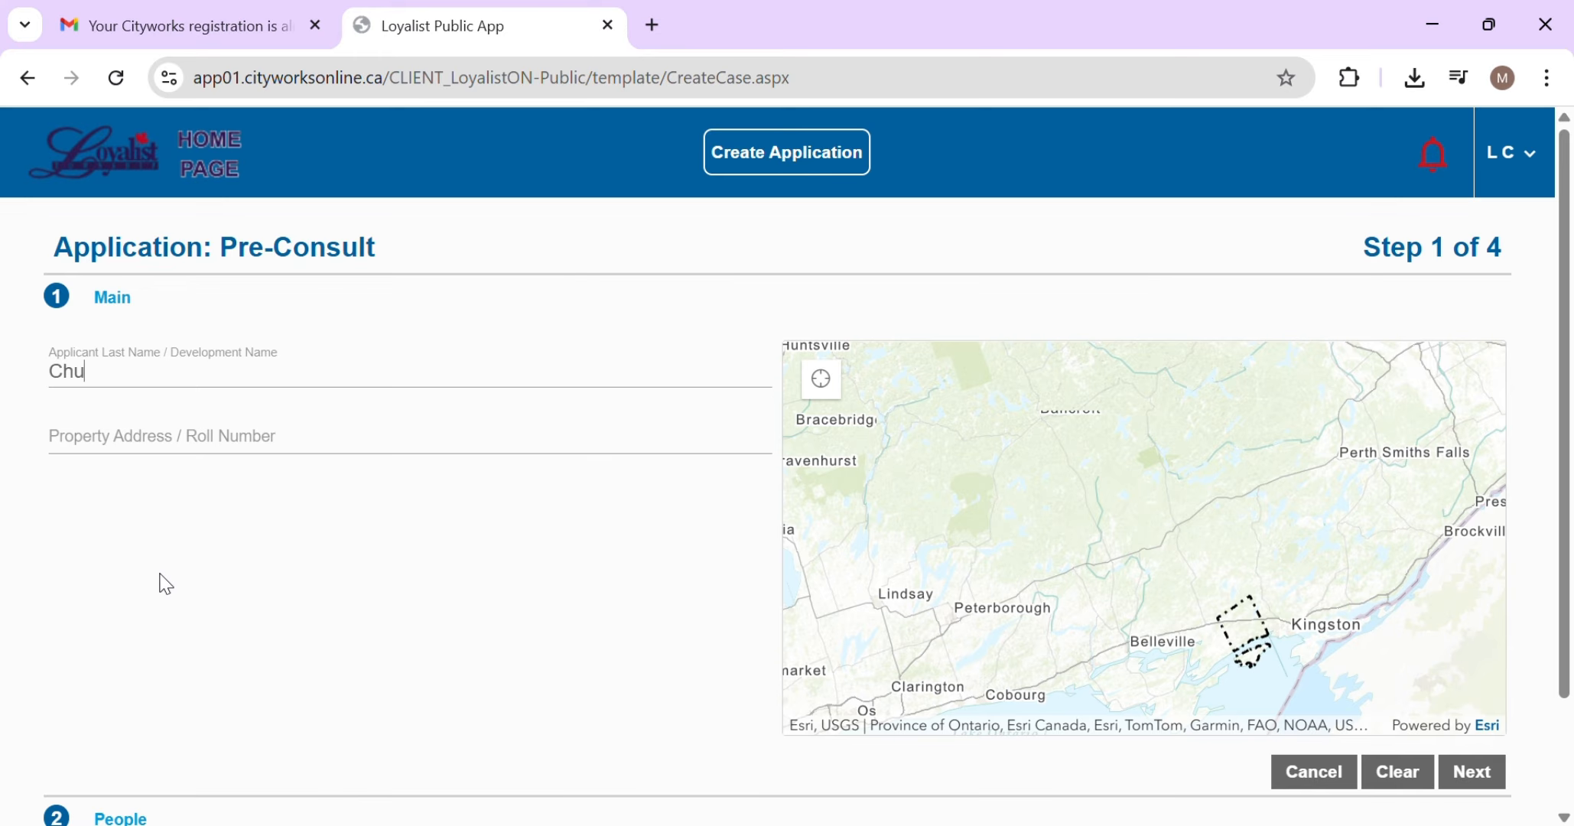
left_click(121, 444)
type("123 main")
key("Return")
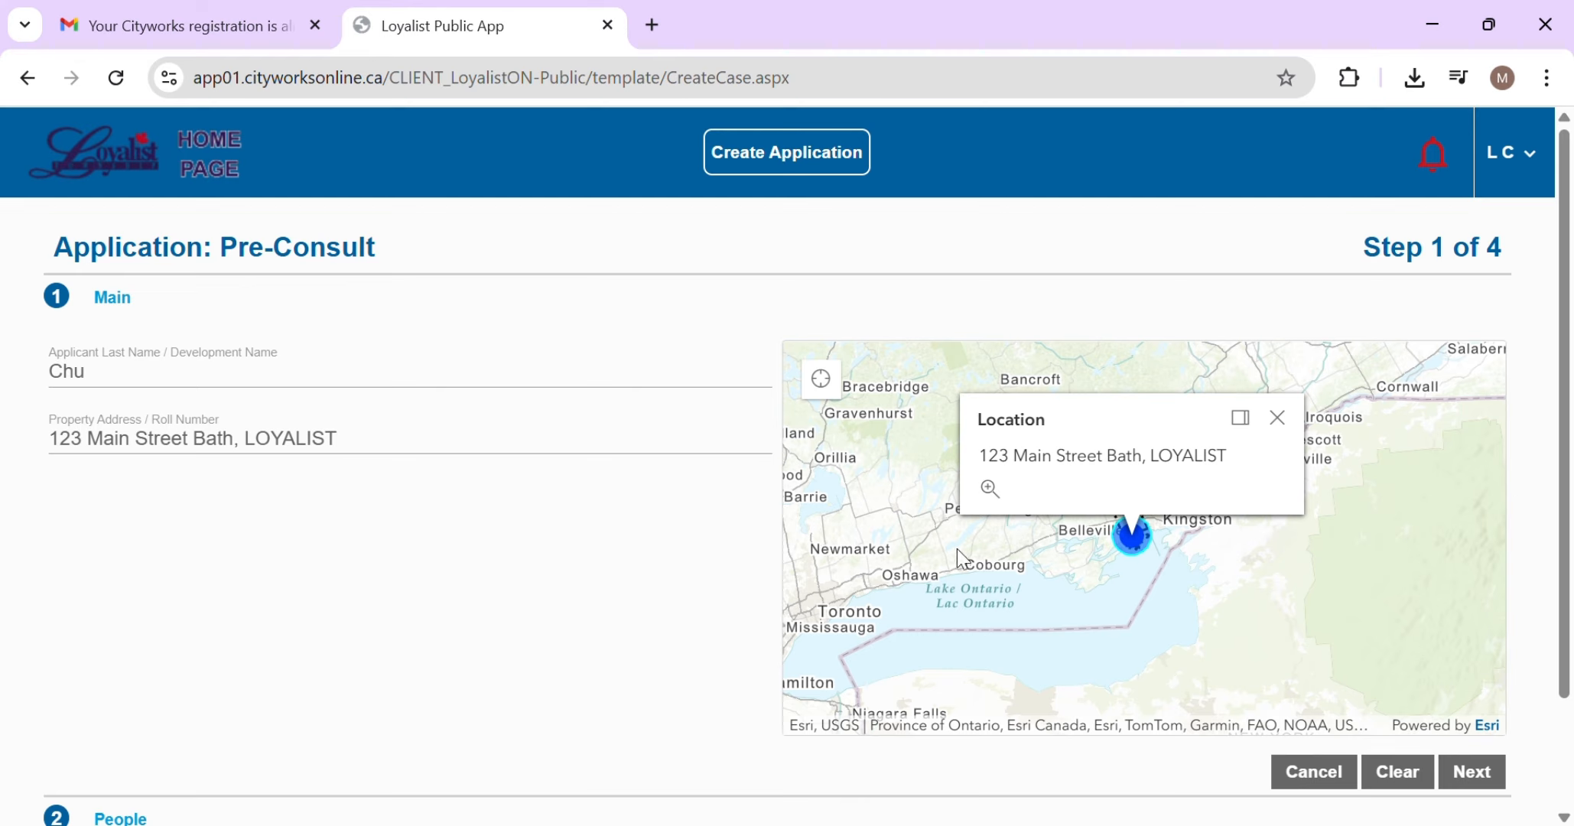
left_click(993, 491)
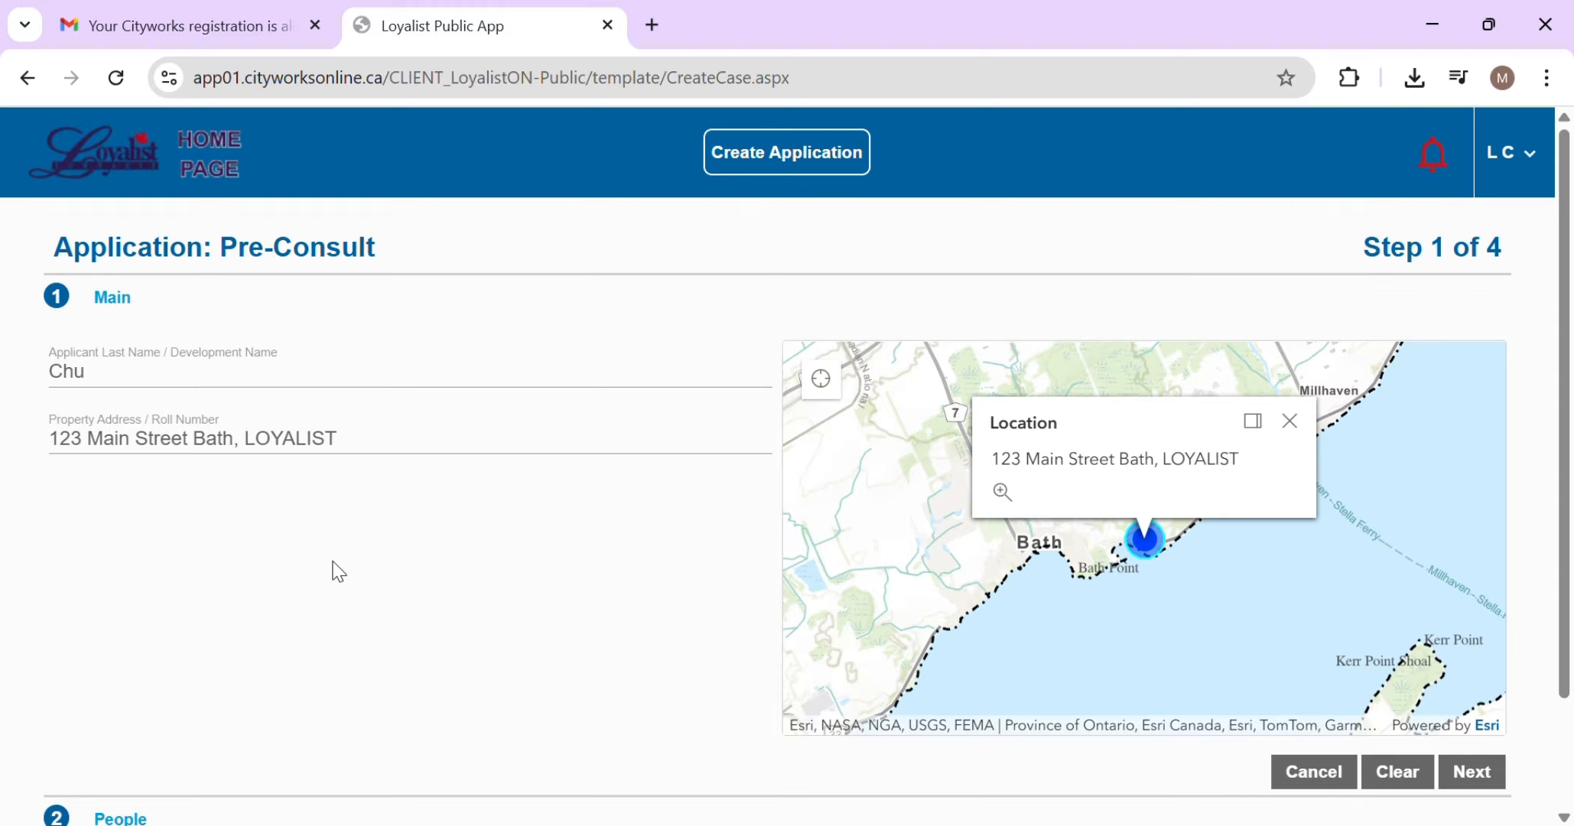
left_click(1490, 786)
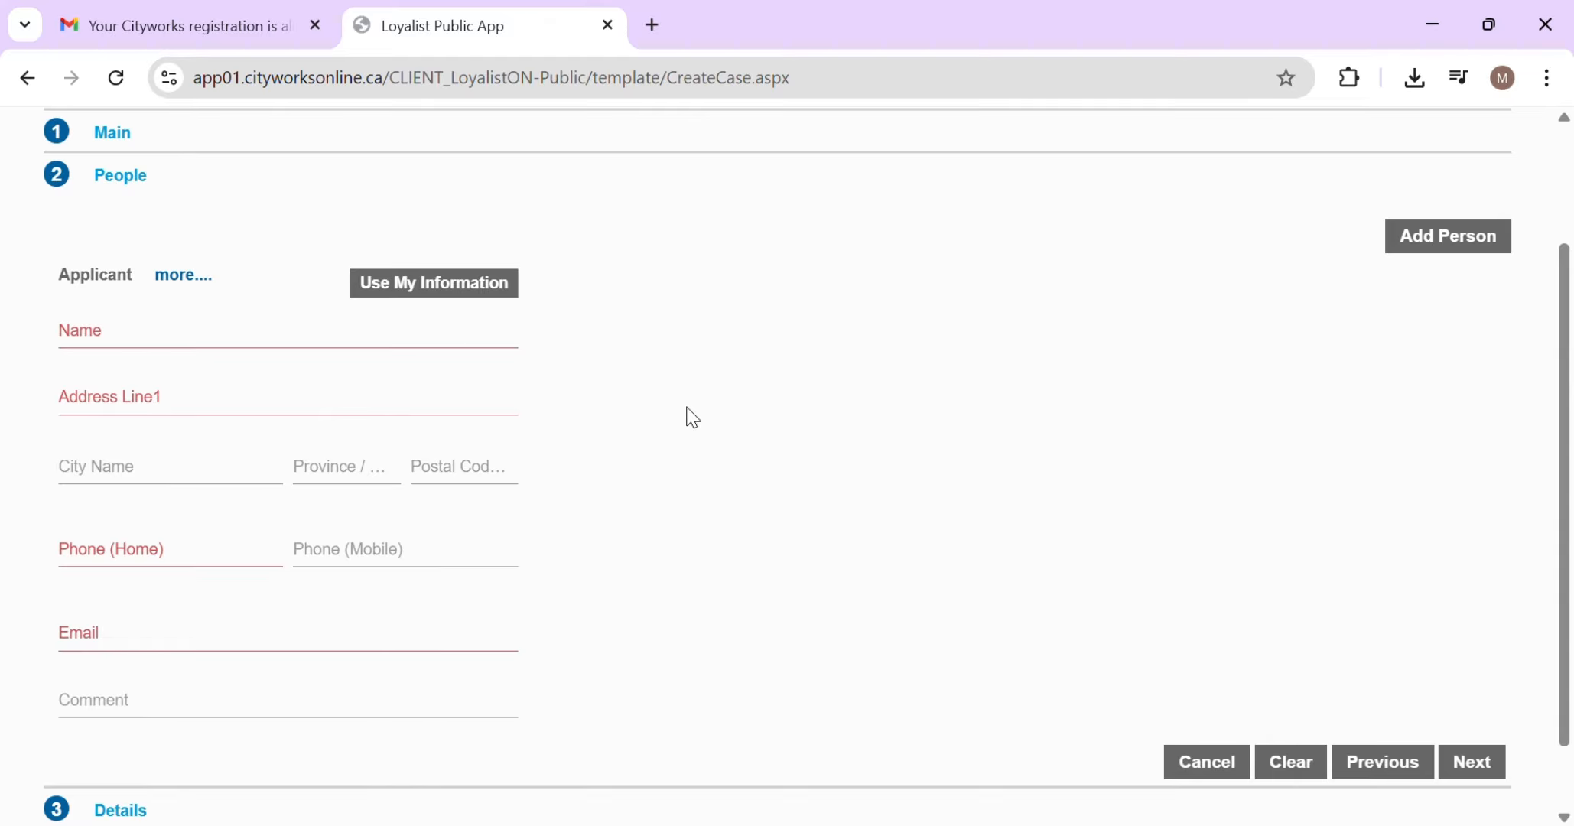
Prefill the applicant from the account information, then complete the full name, postal address and home phone number
left_click(414, 289)
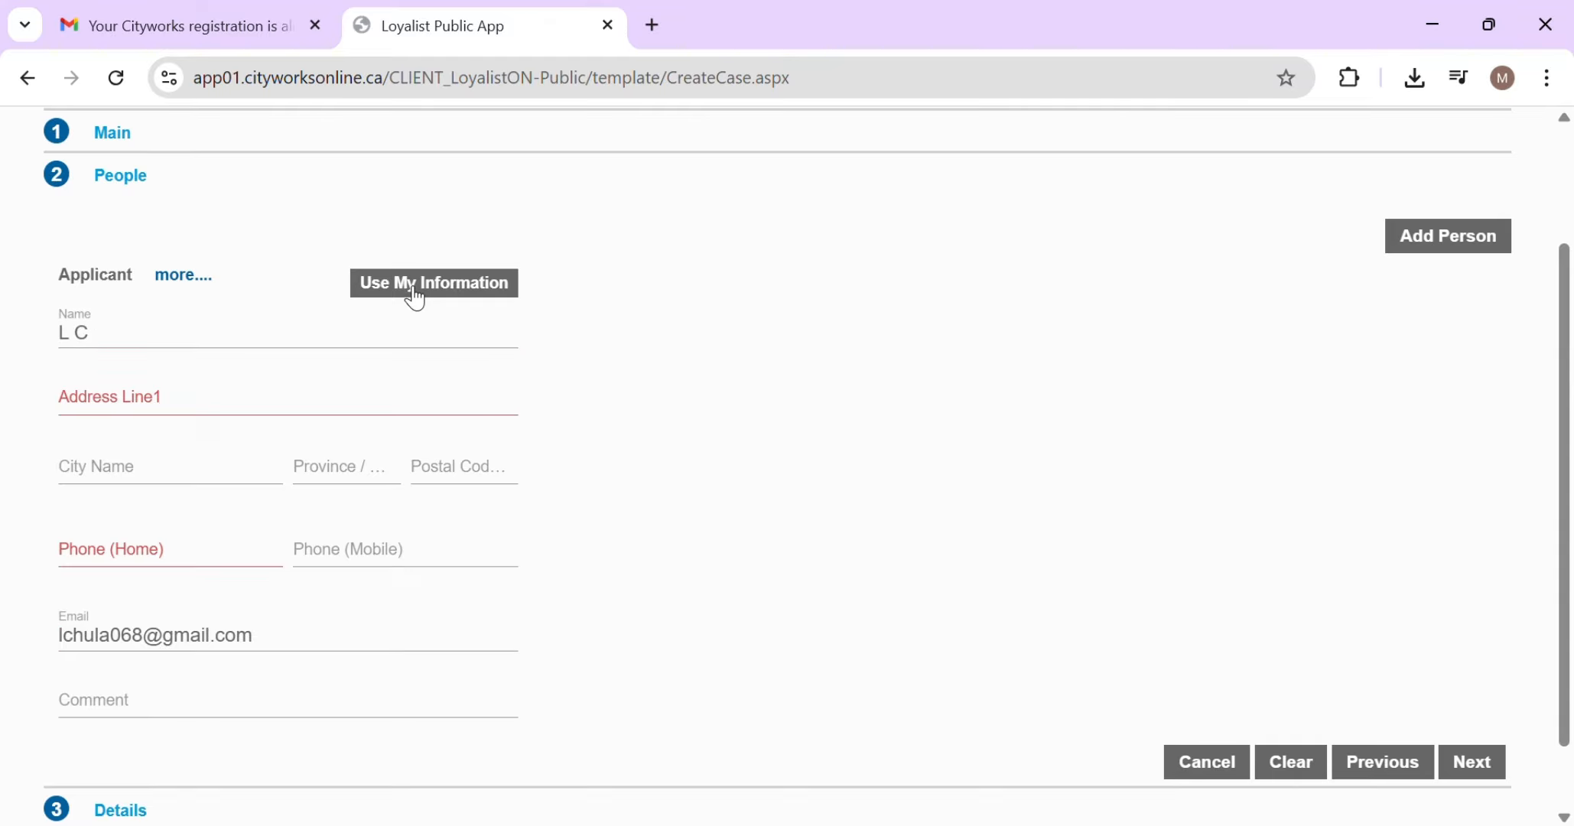
left_click(72, 345)
type("iam")
left_click(245, 344)
type("hu")
left_click(239, 421)
type("123")
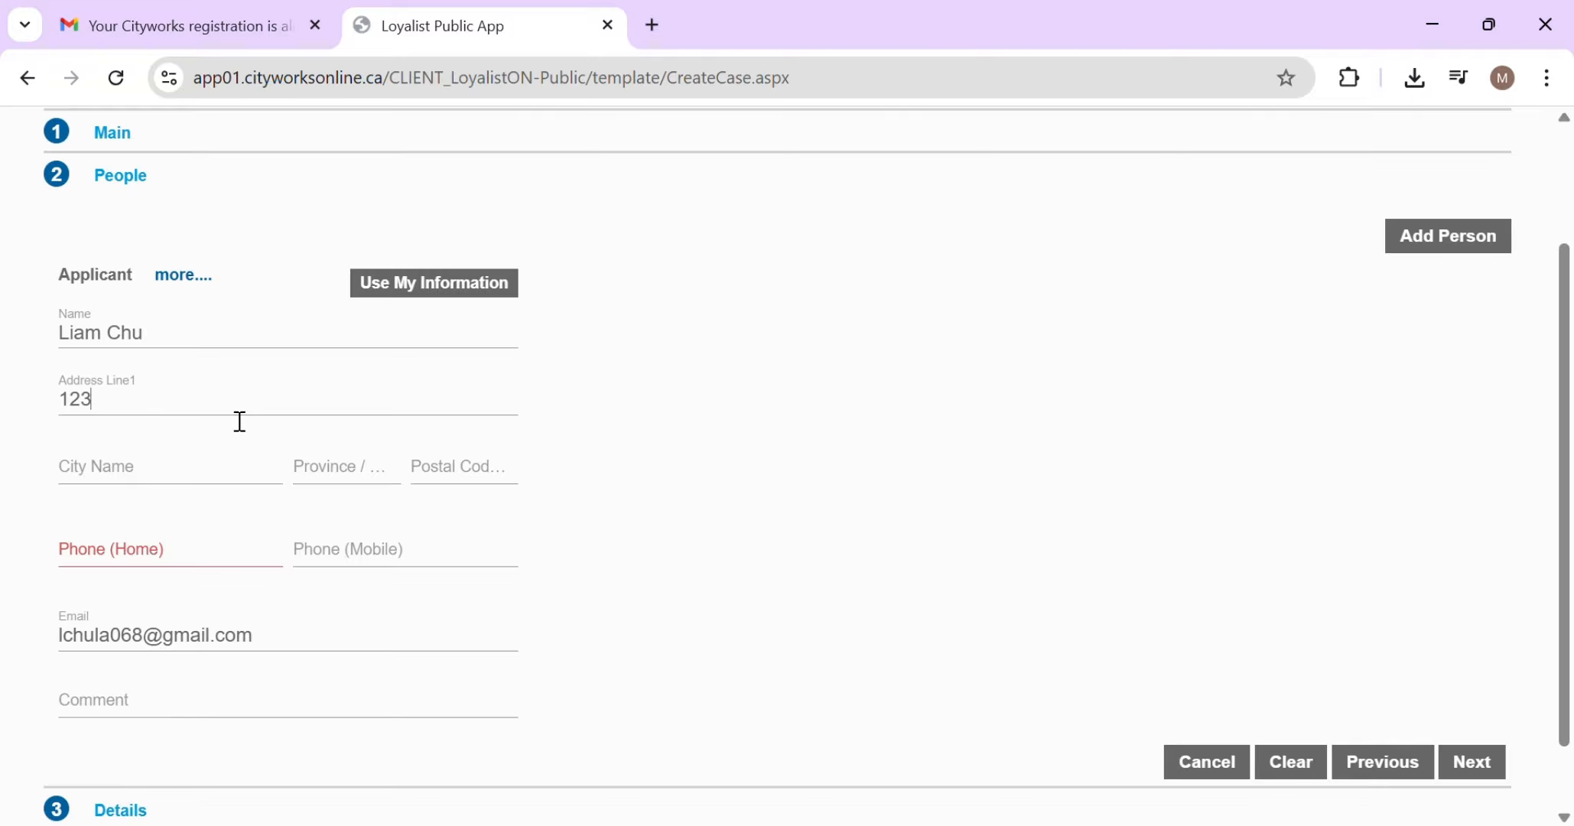
type(" Main street")
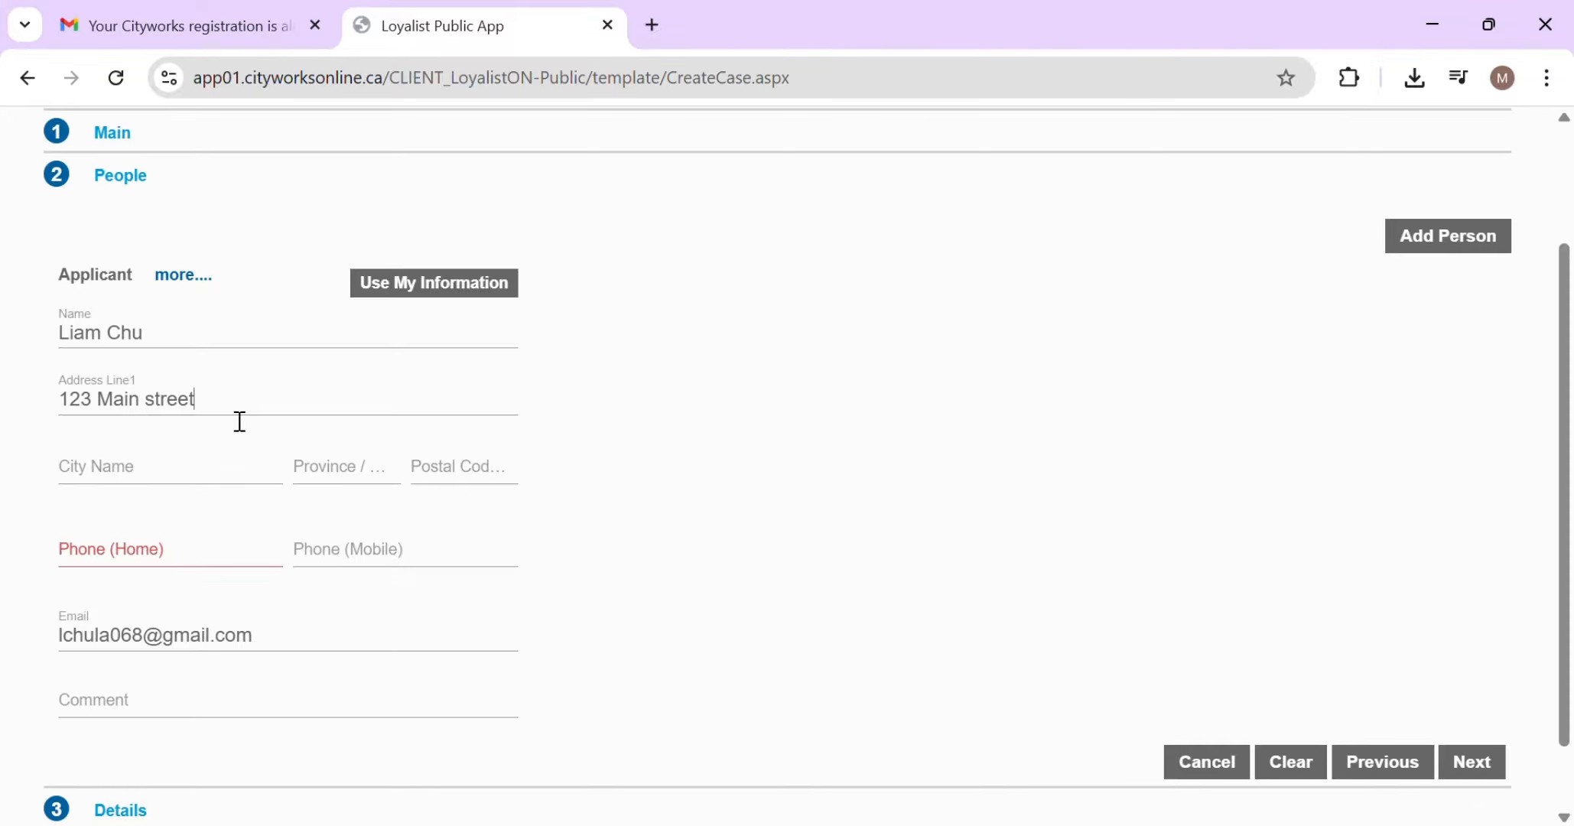
left_click(221, 569)
type("1234")
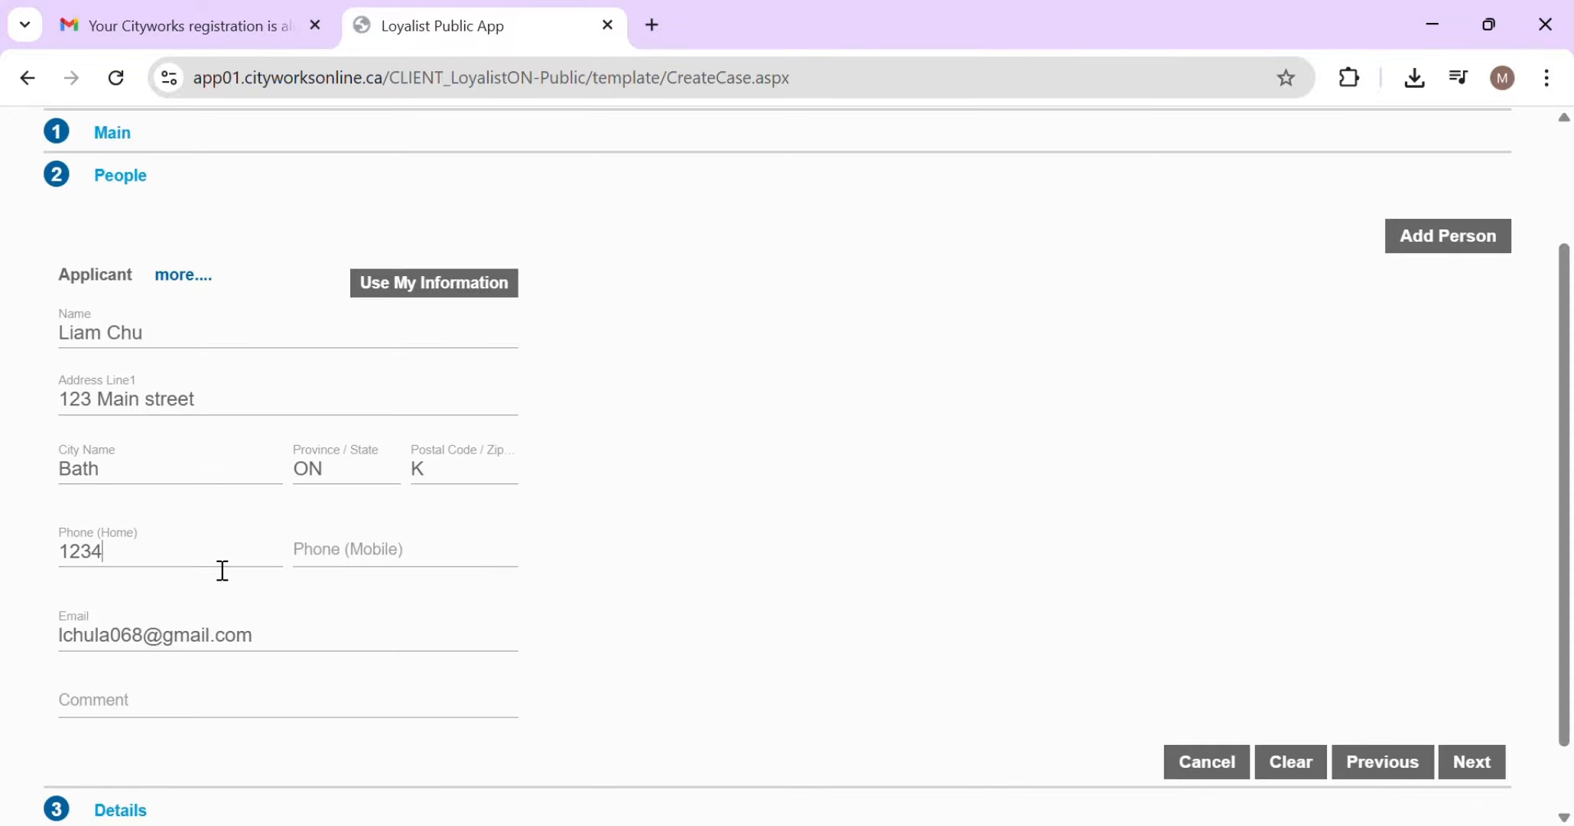
type("567")
Enter "Owner and applicant" as the applicant's comment, then clear the comment
scroll(221, 570, "down", 1)
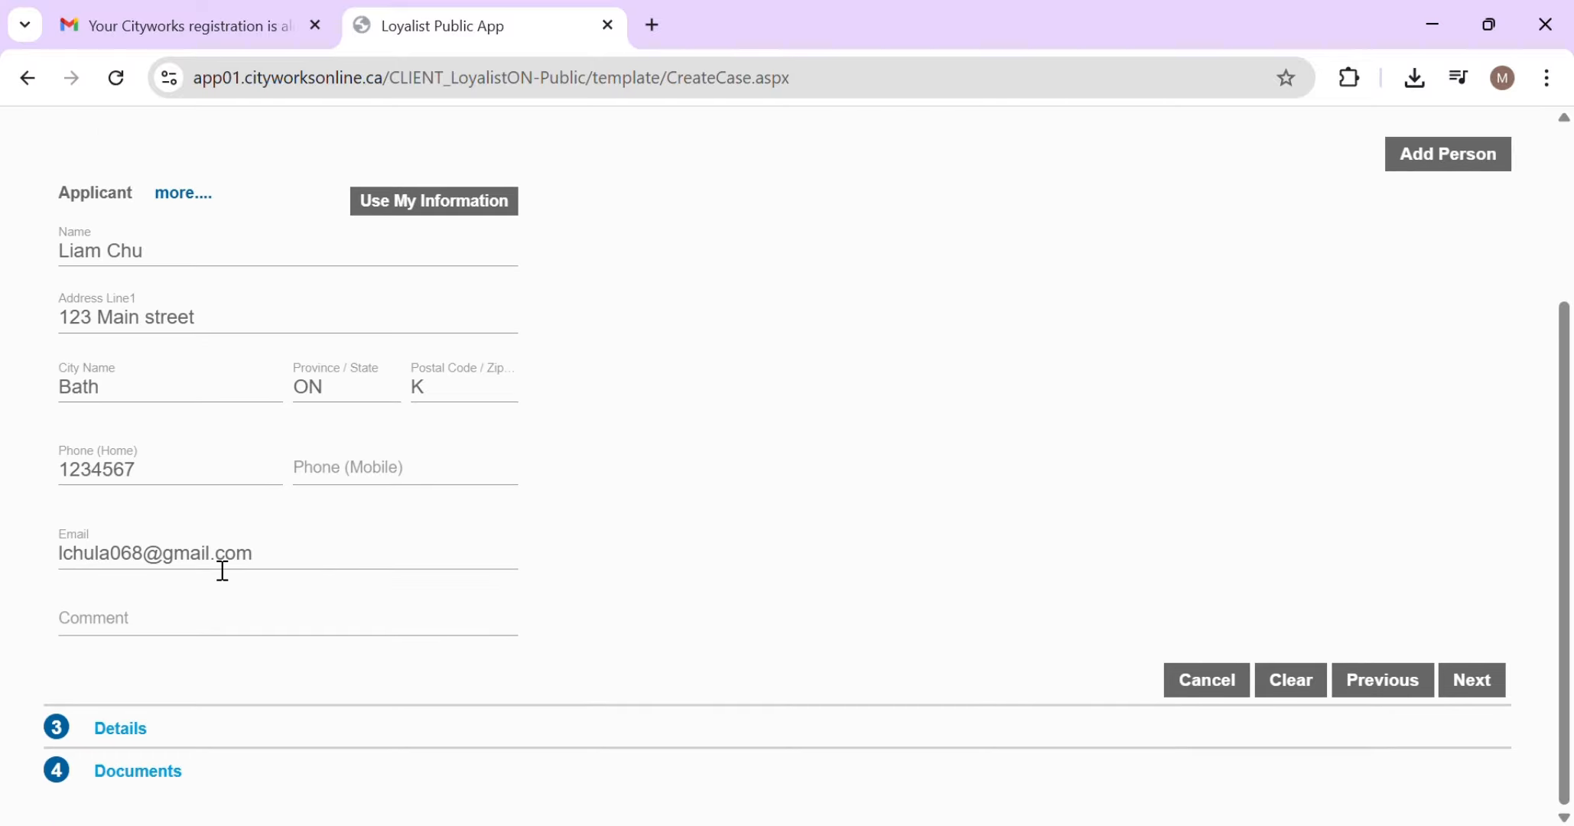
left_click(249, 629)
type("Owner and ad")
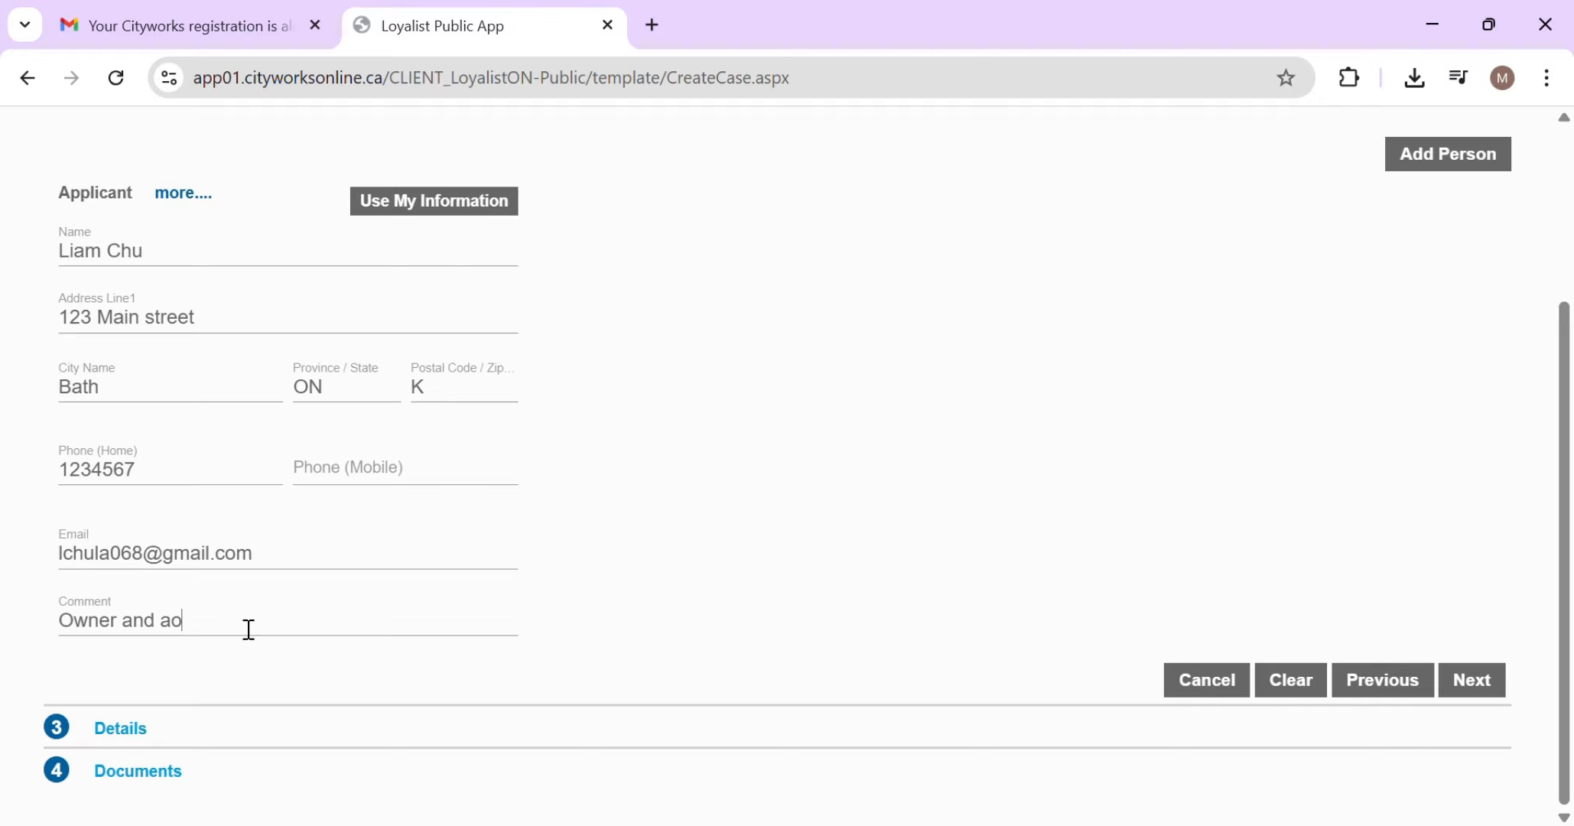
key("BackSpace")
type("pplicant")
triple_click(341, 621)
key("BackSpace")
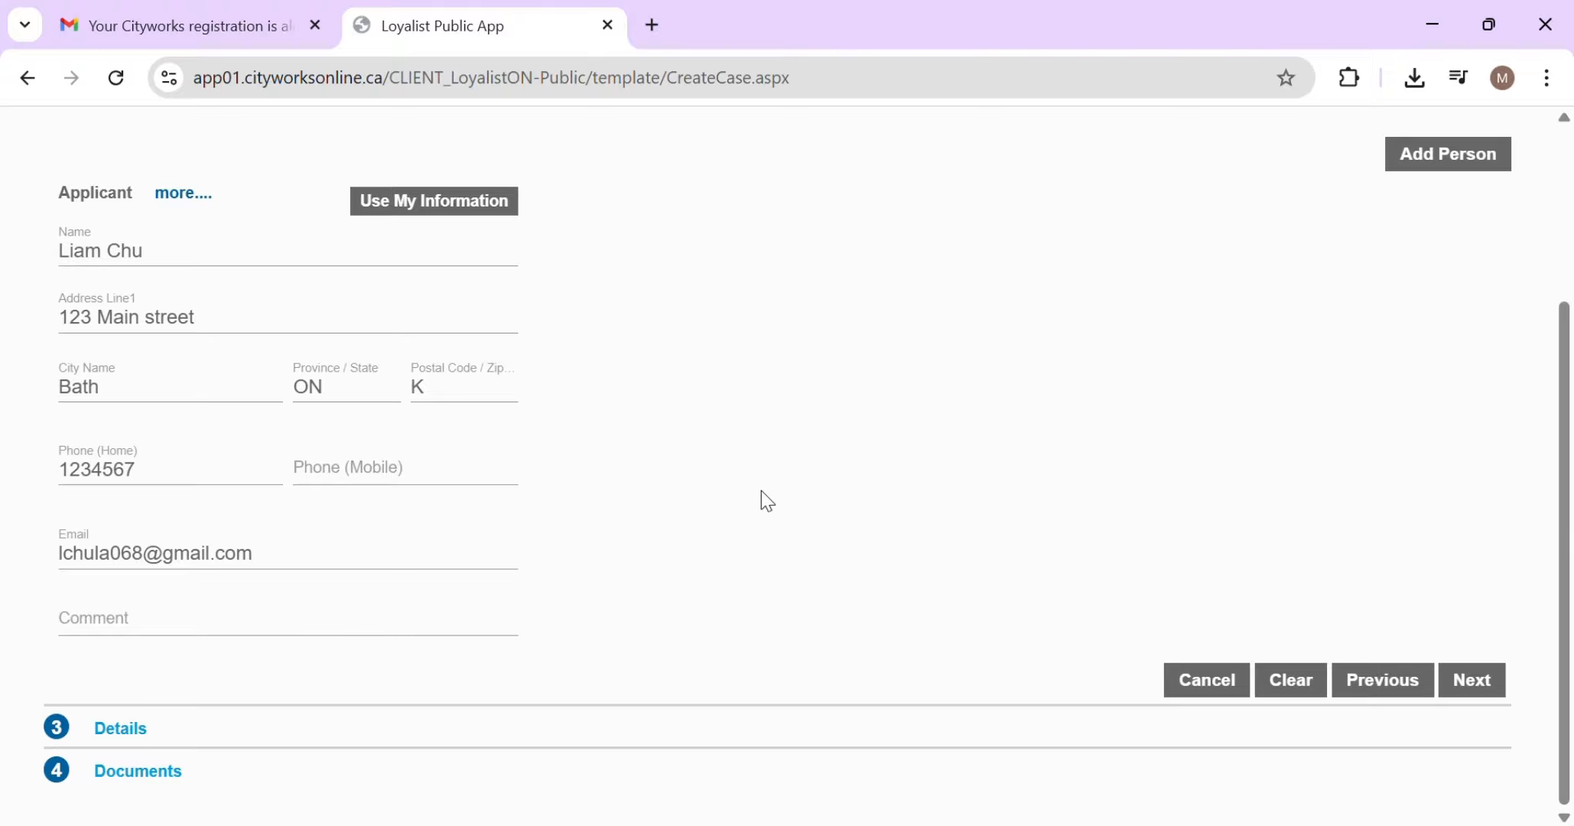
Add a person with the Owner role and prefill the owner's details from the account information
left_click(1441, 165)
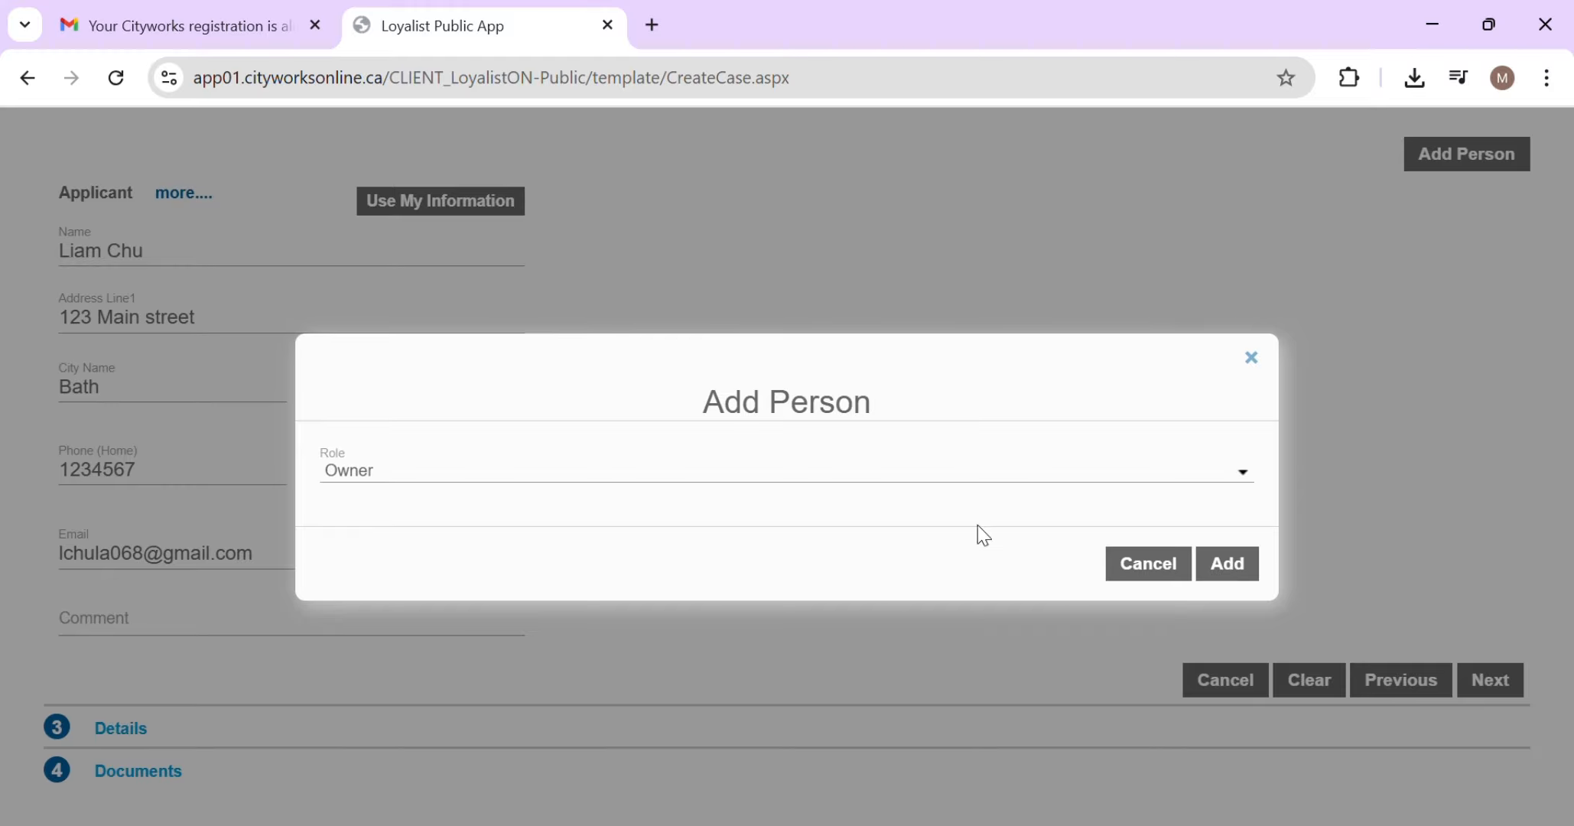
left_click(1228, 566)
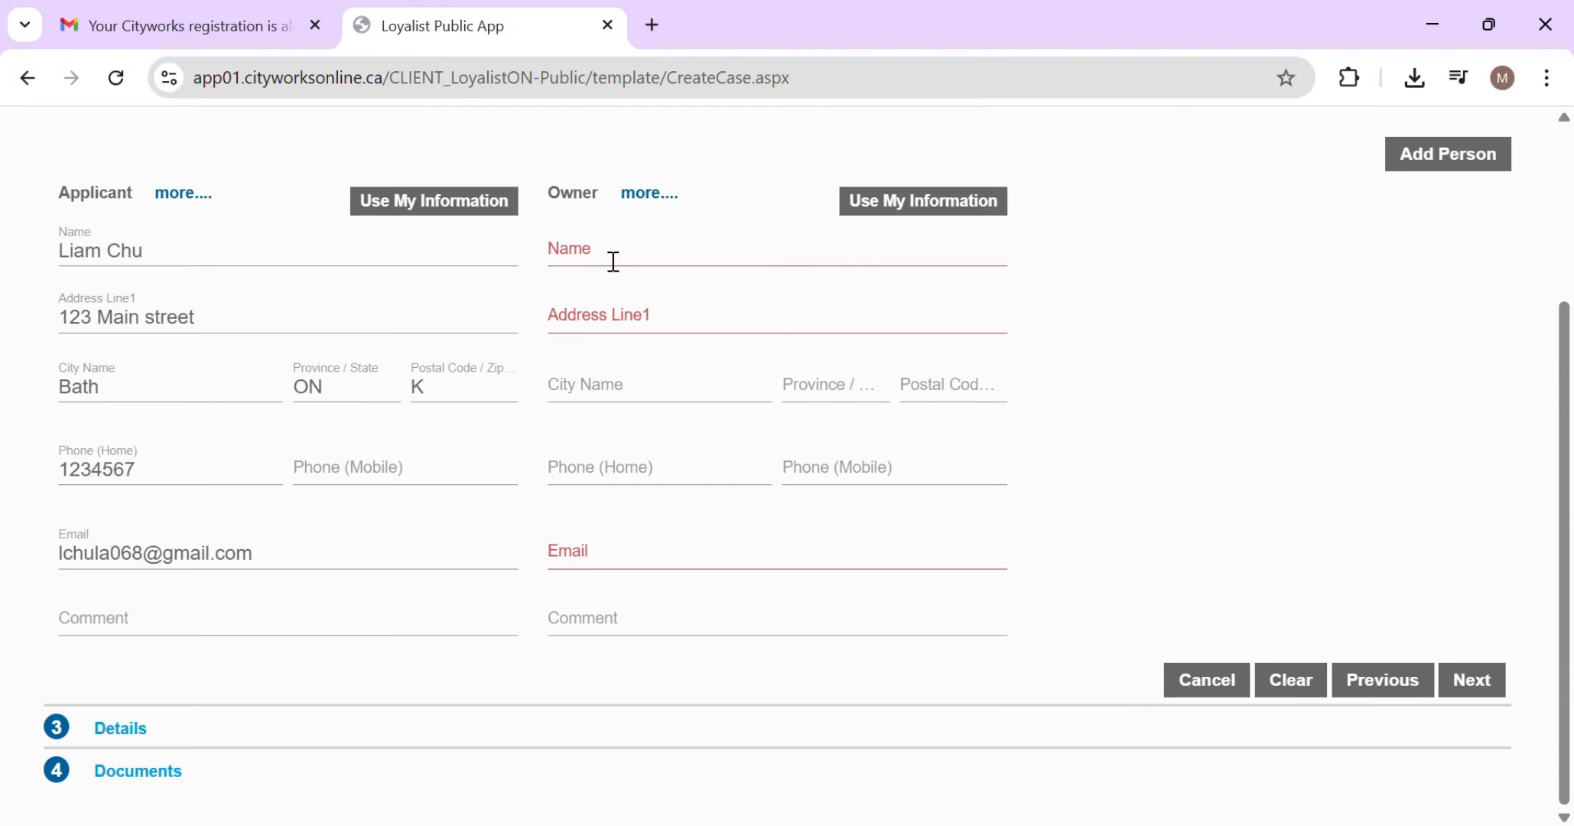
left_click(849, 202)
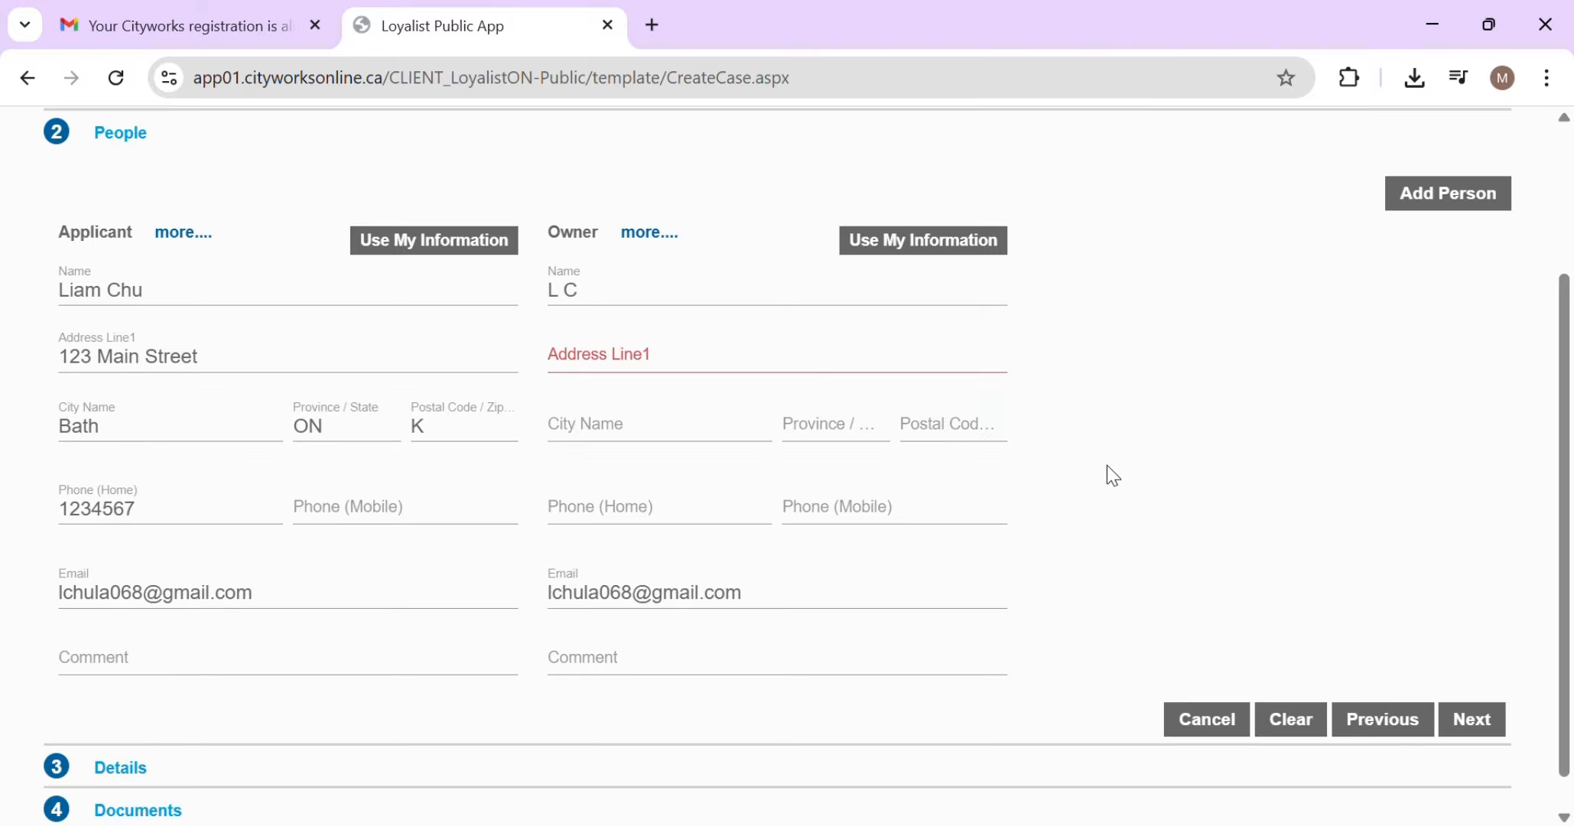
Return to the portal's home page and reopen the Pre-Consult application from the incomplete applications
scroll(1016, 318, "up", 3)
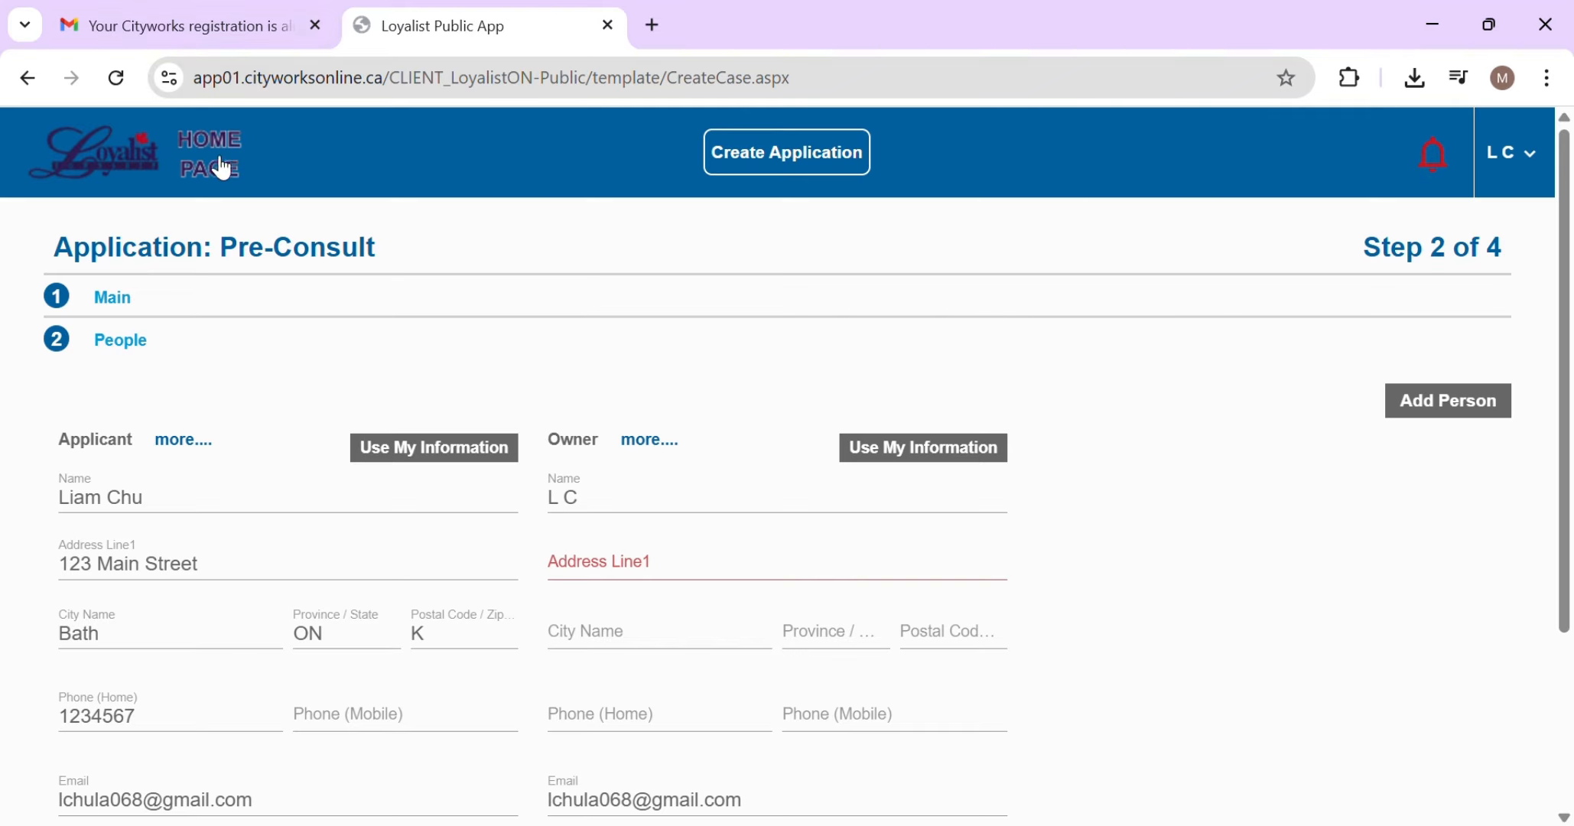
left_click(133, 157)
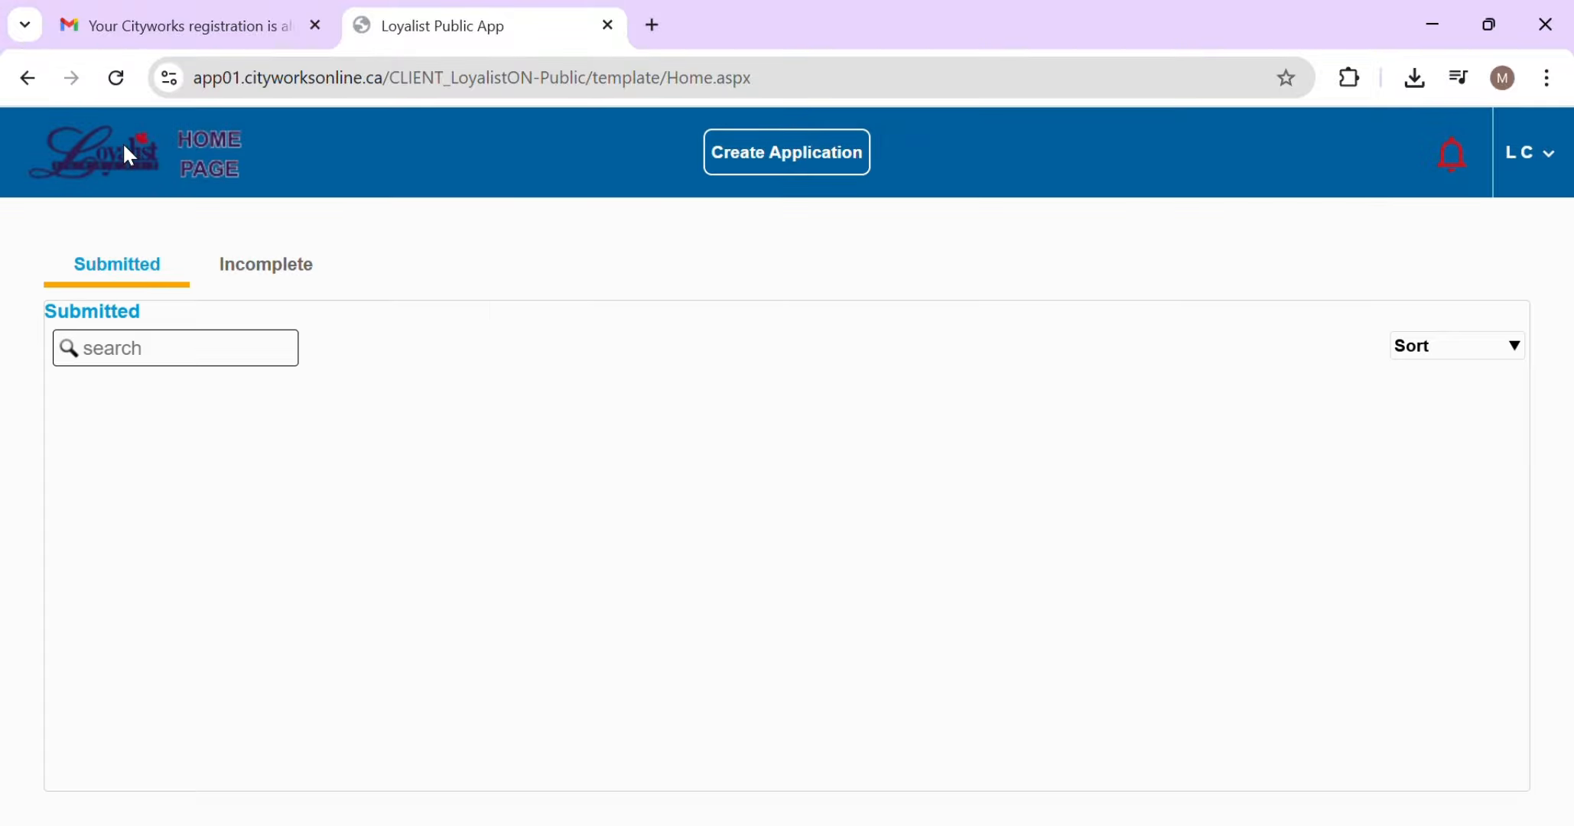
left_click(279, 270)
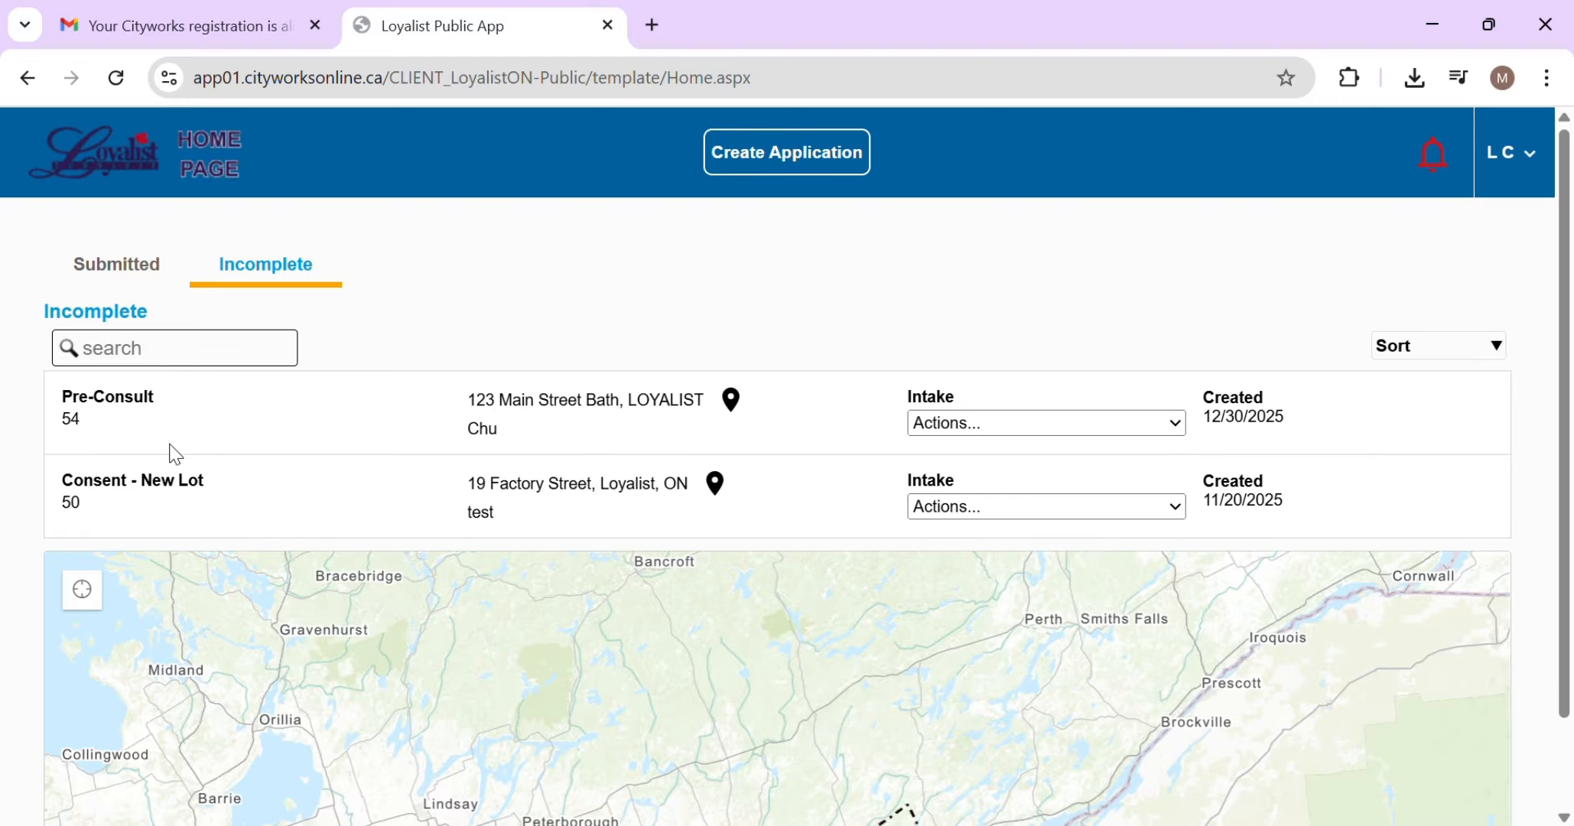
left_click(131, 409)
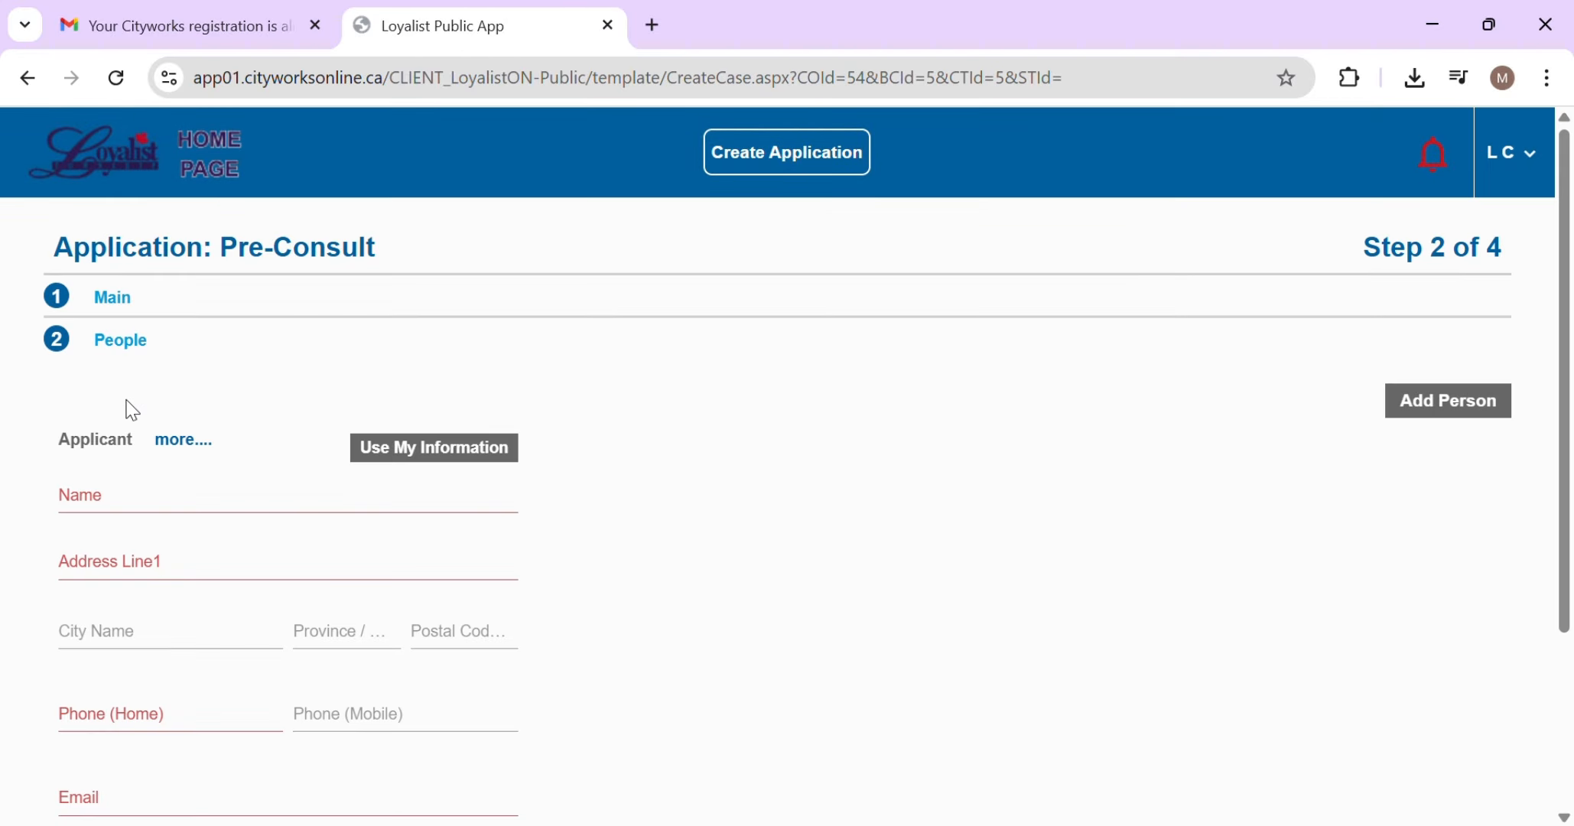
Fill in the applicant's name, postal address, home phone and e-mail, add the comment "Applicant and Owner", and continue to the Details section
scroll(340, 489, "down", 3)
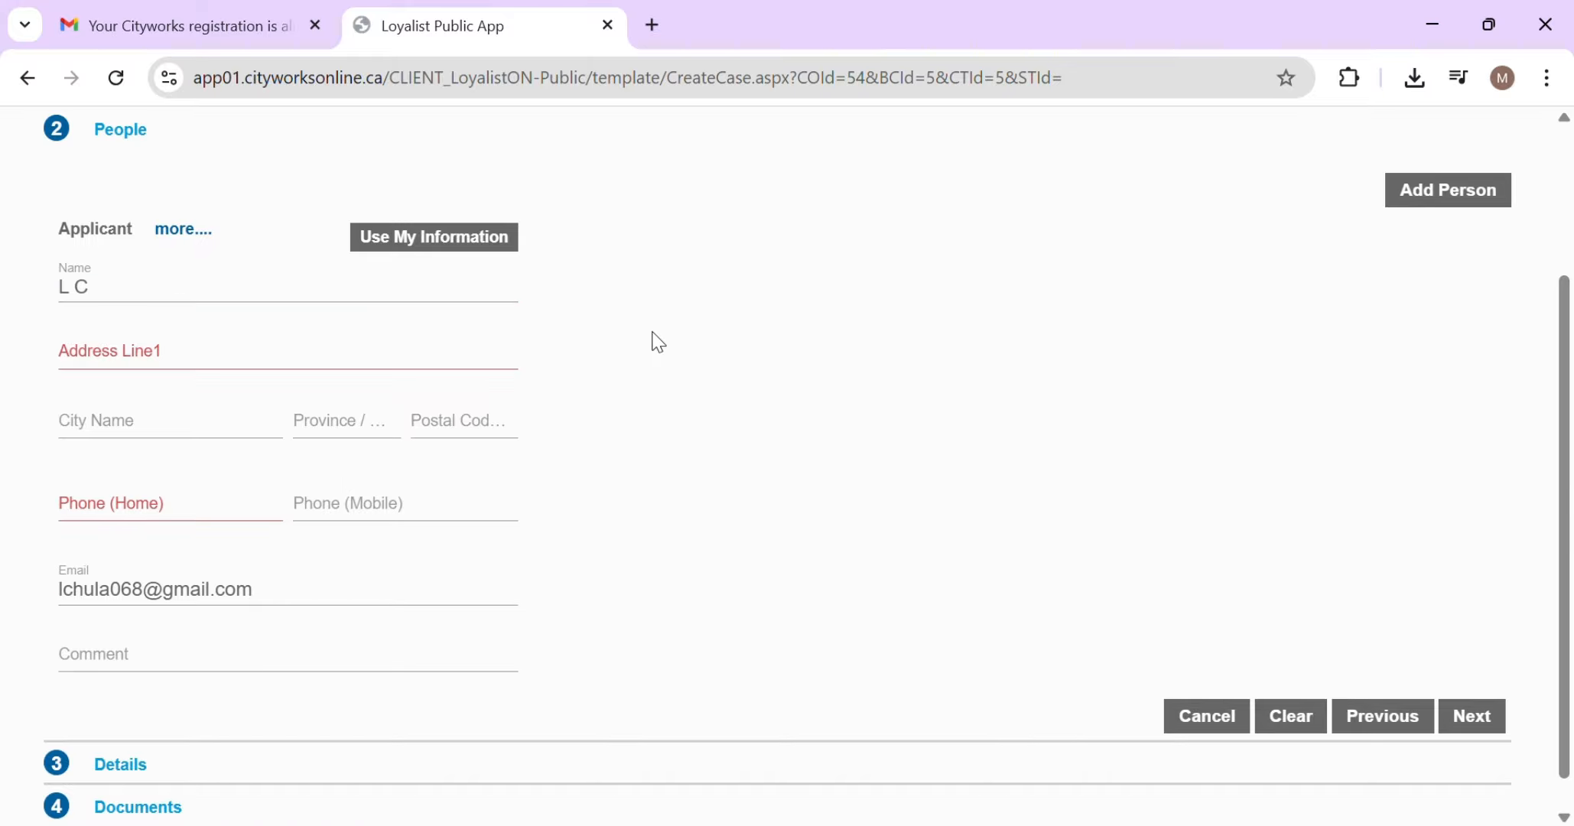
type("iam")
left_click(429, 298)
type("hu")
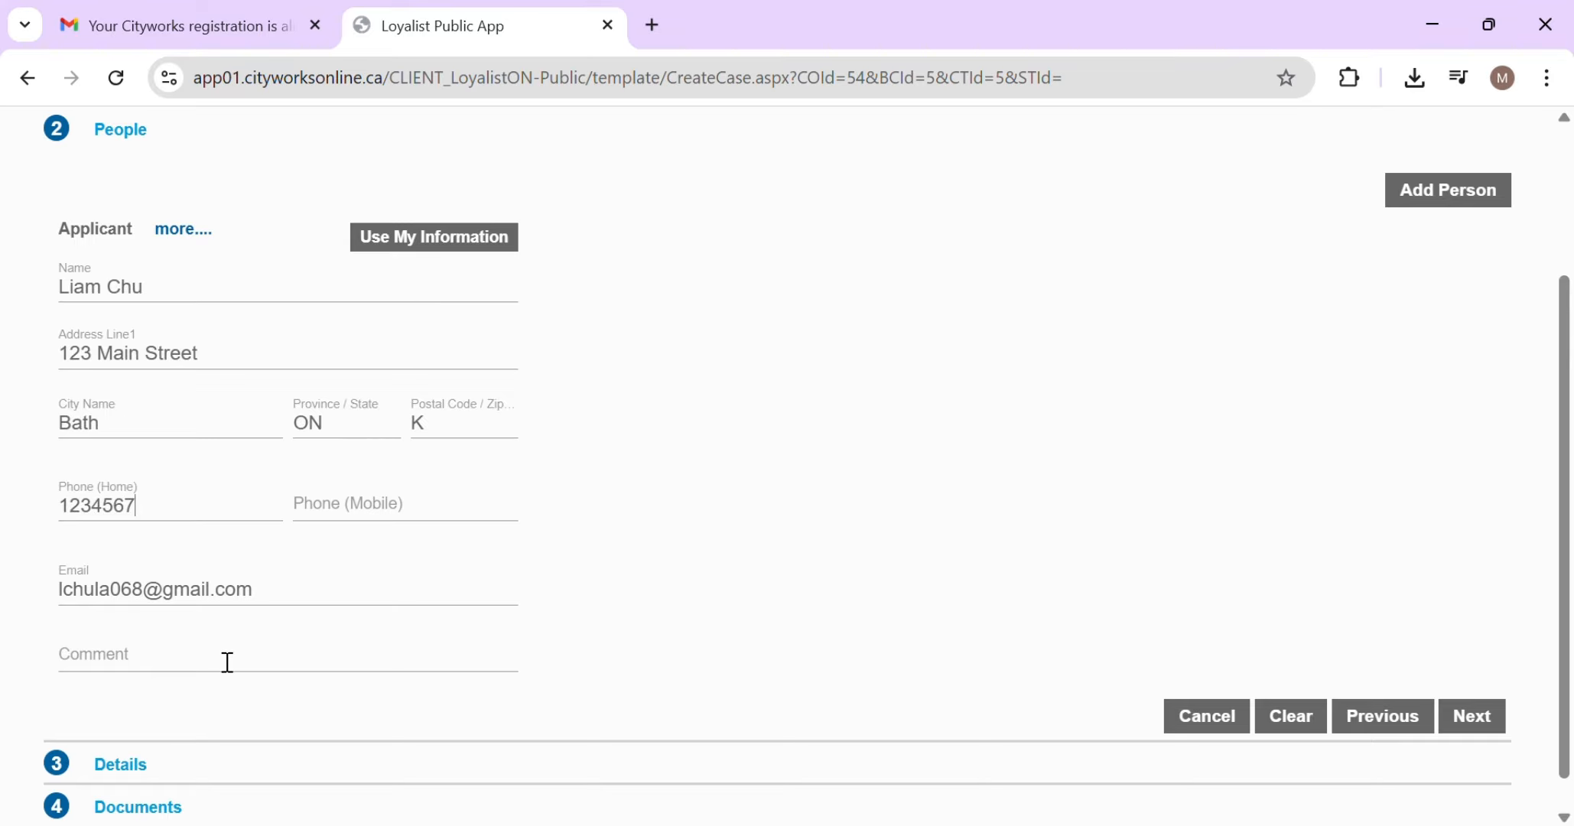
left_click(227, 663)
type("Applicant and Owner")
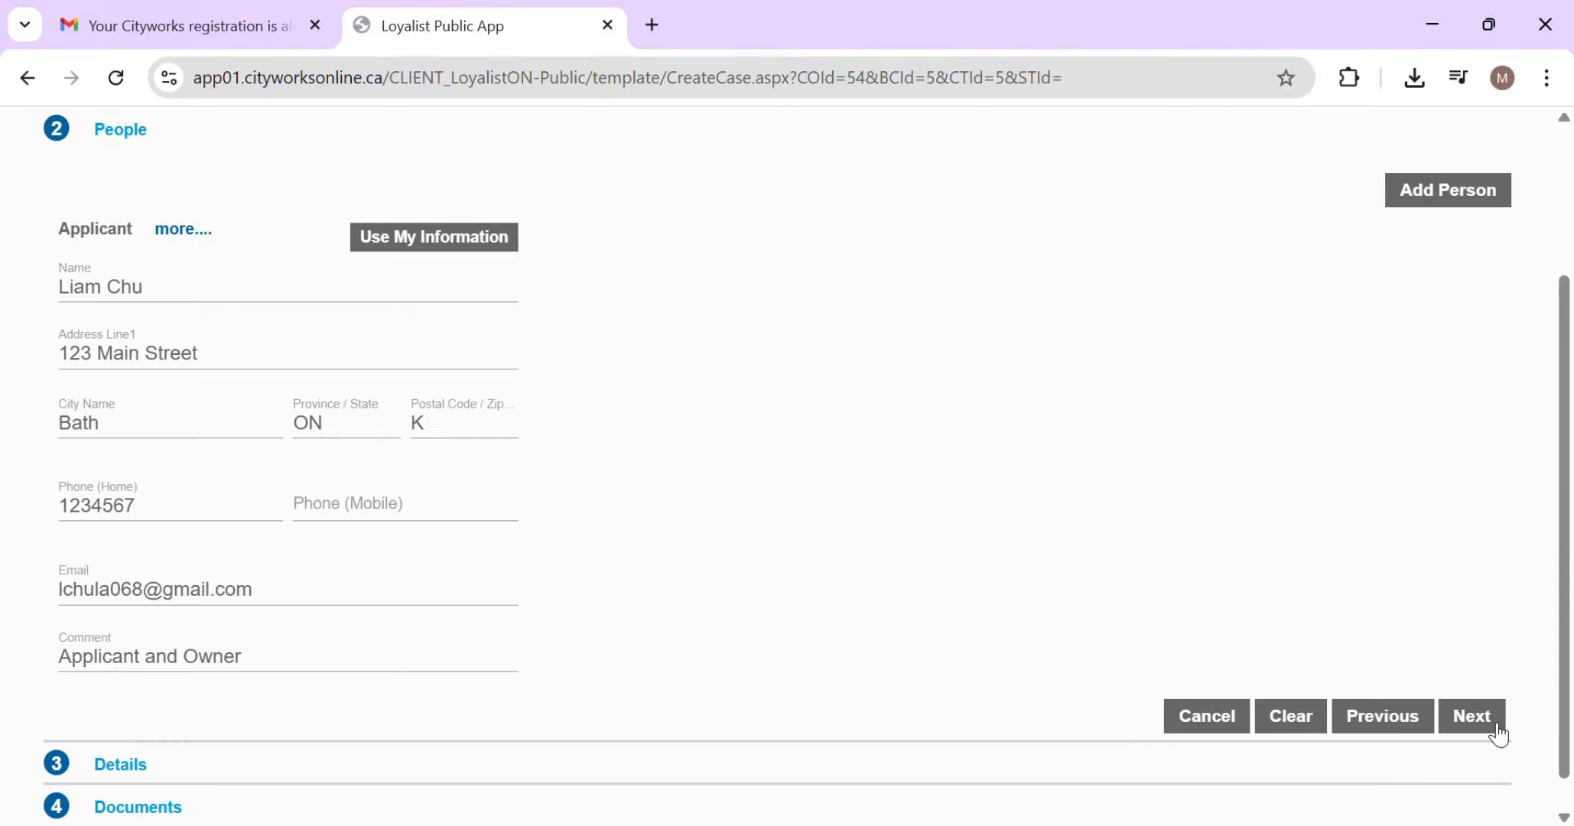
left_click(1471, 717)
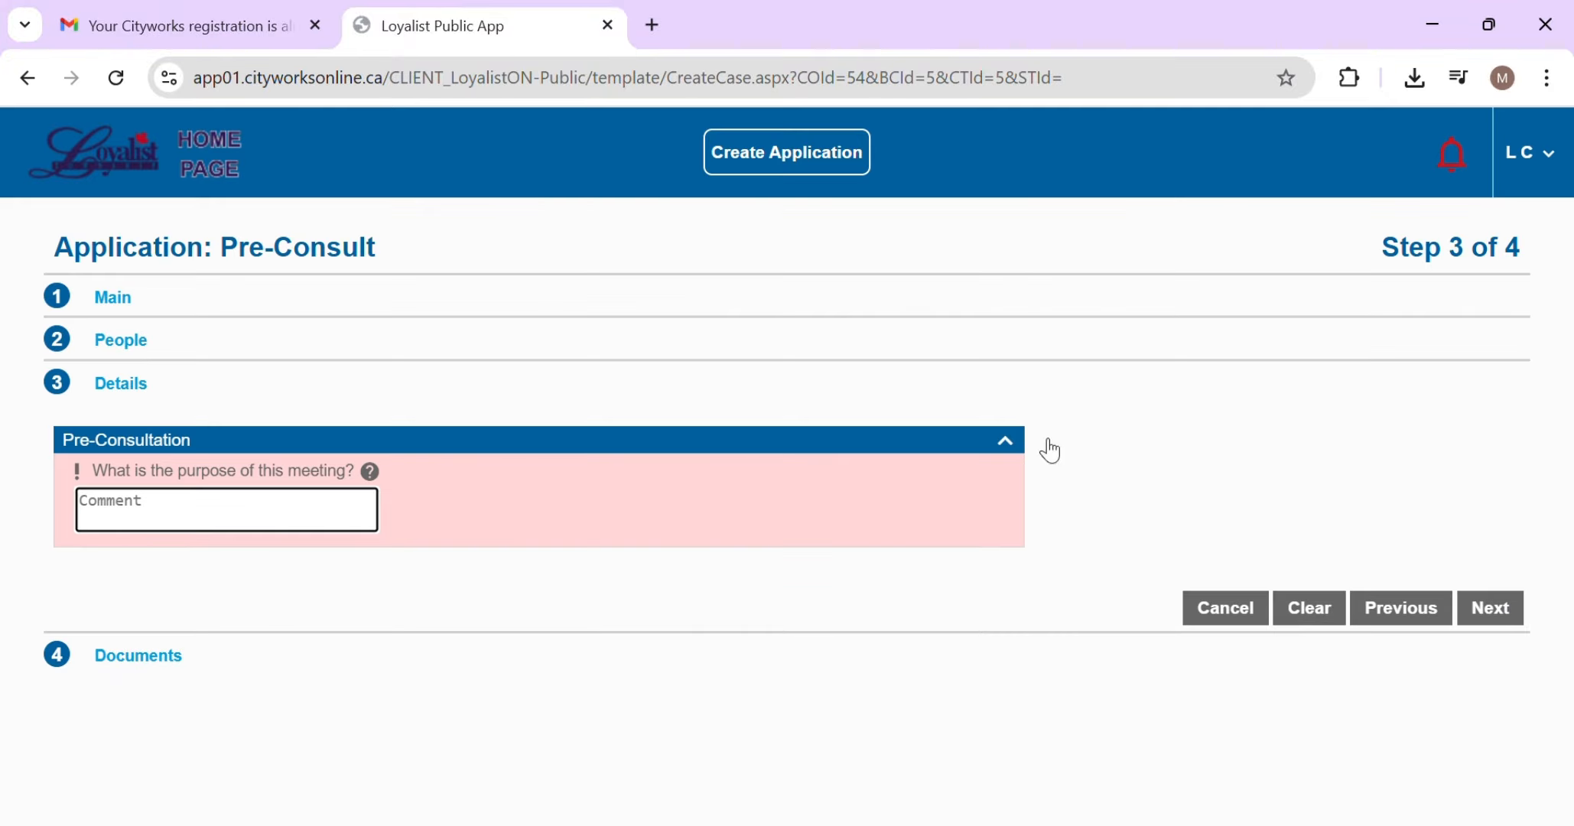
Enter "Testing Application" as the purpose of the pre-consultation meeting and continue to the Documents section
left_click(1137, 472)
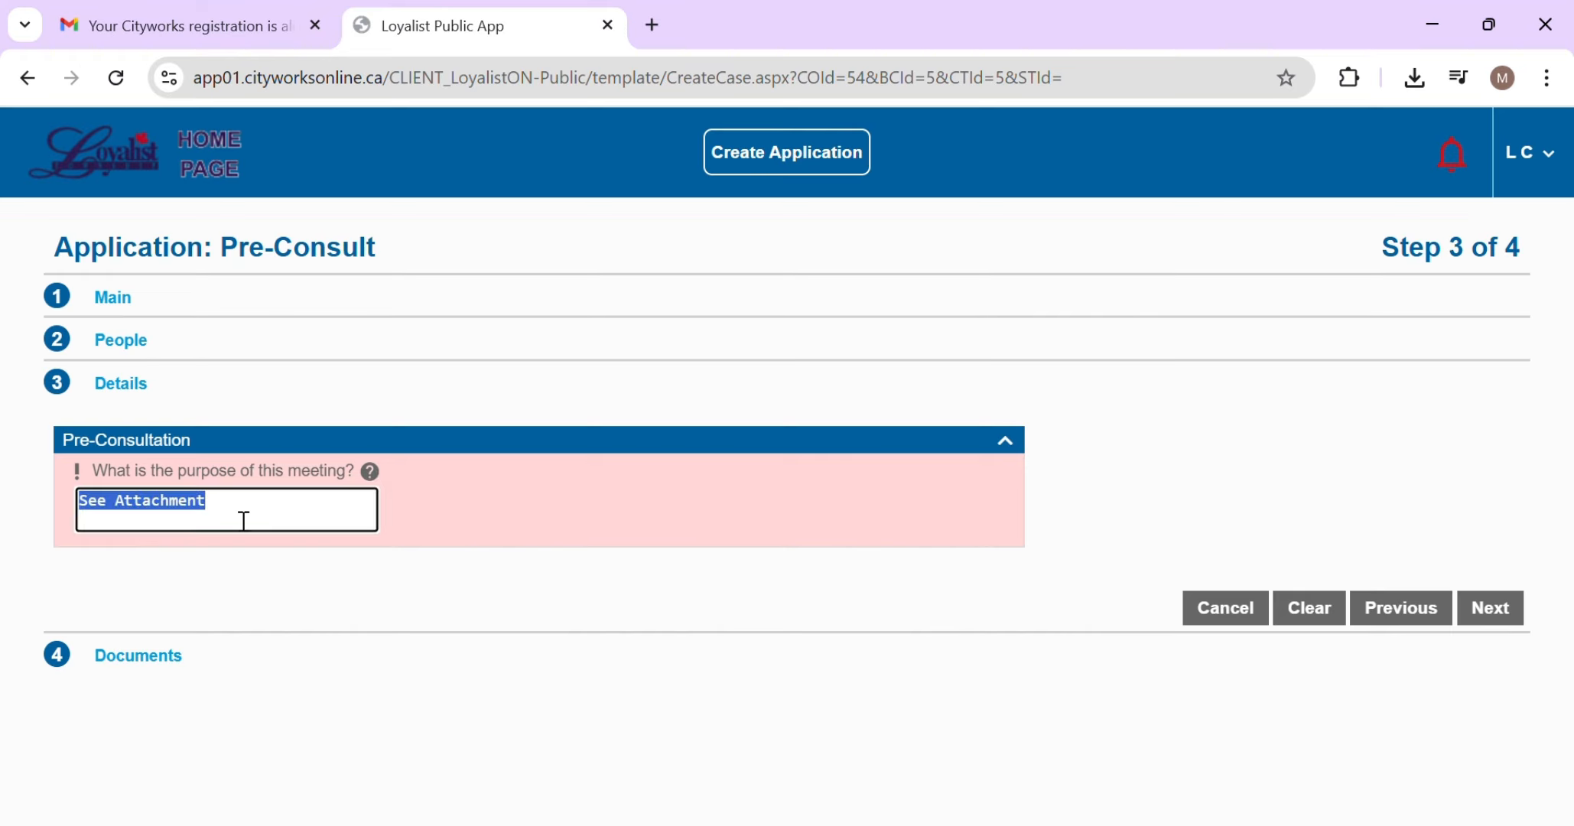
type("Testing a")
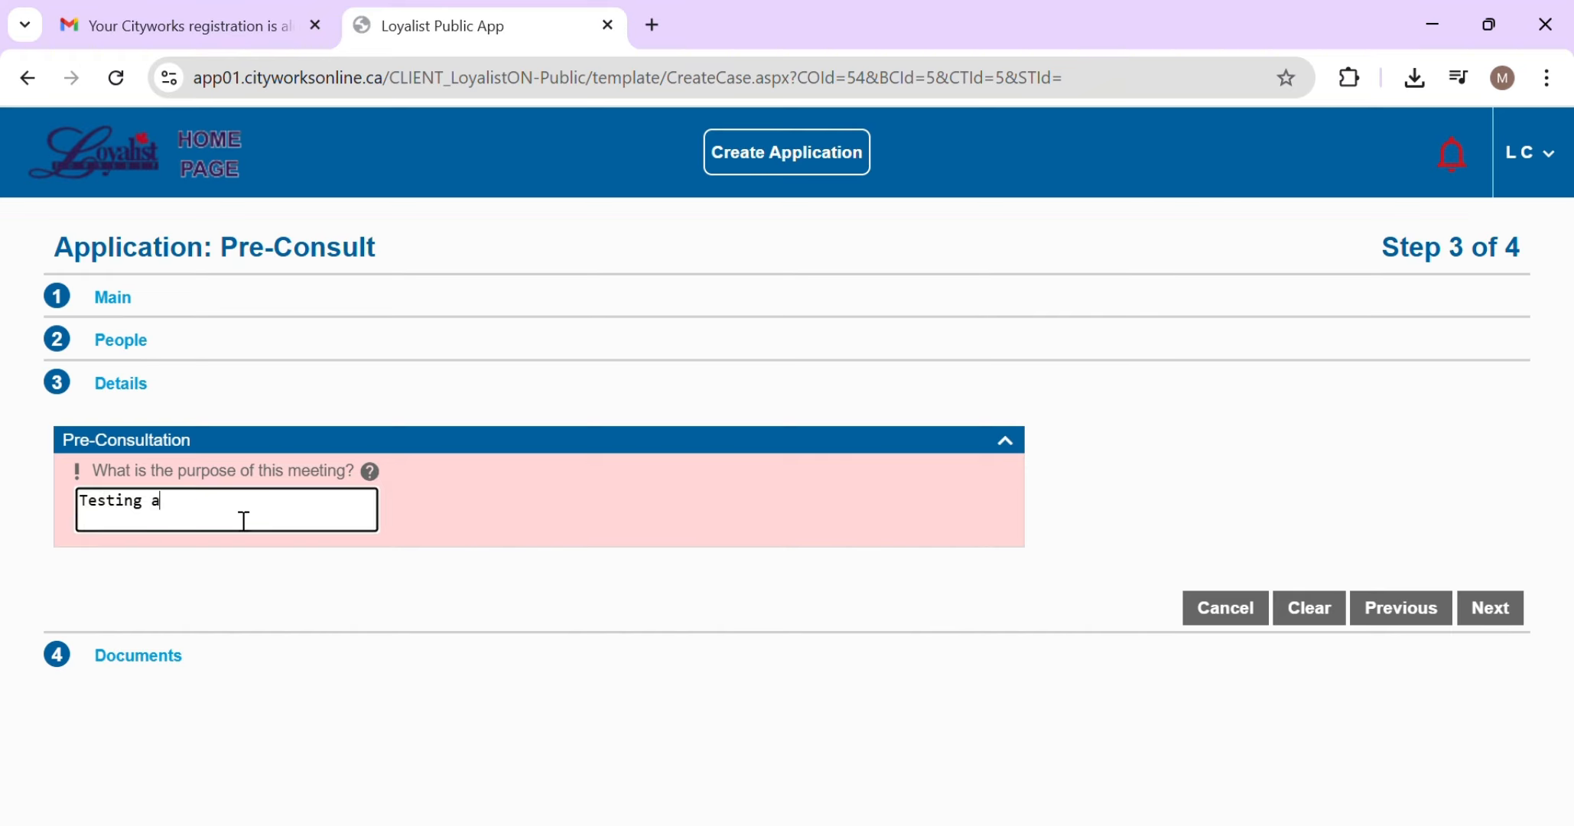
key("BackSpace")
type("Applican")
key("BackSpace")
type("tion")
left_click(487, 563)
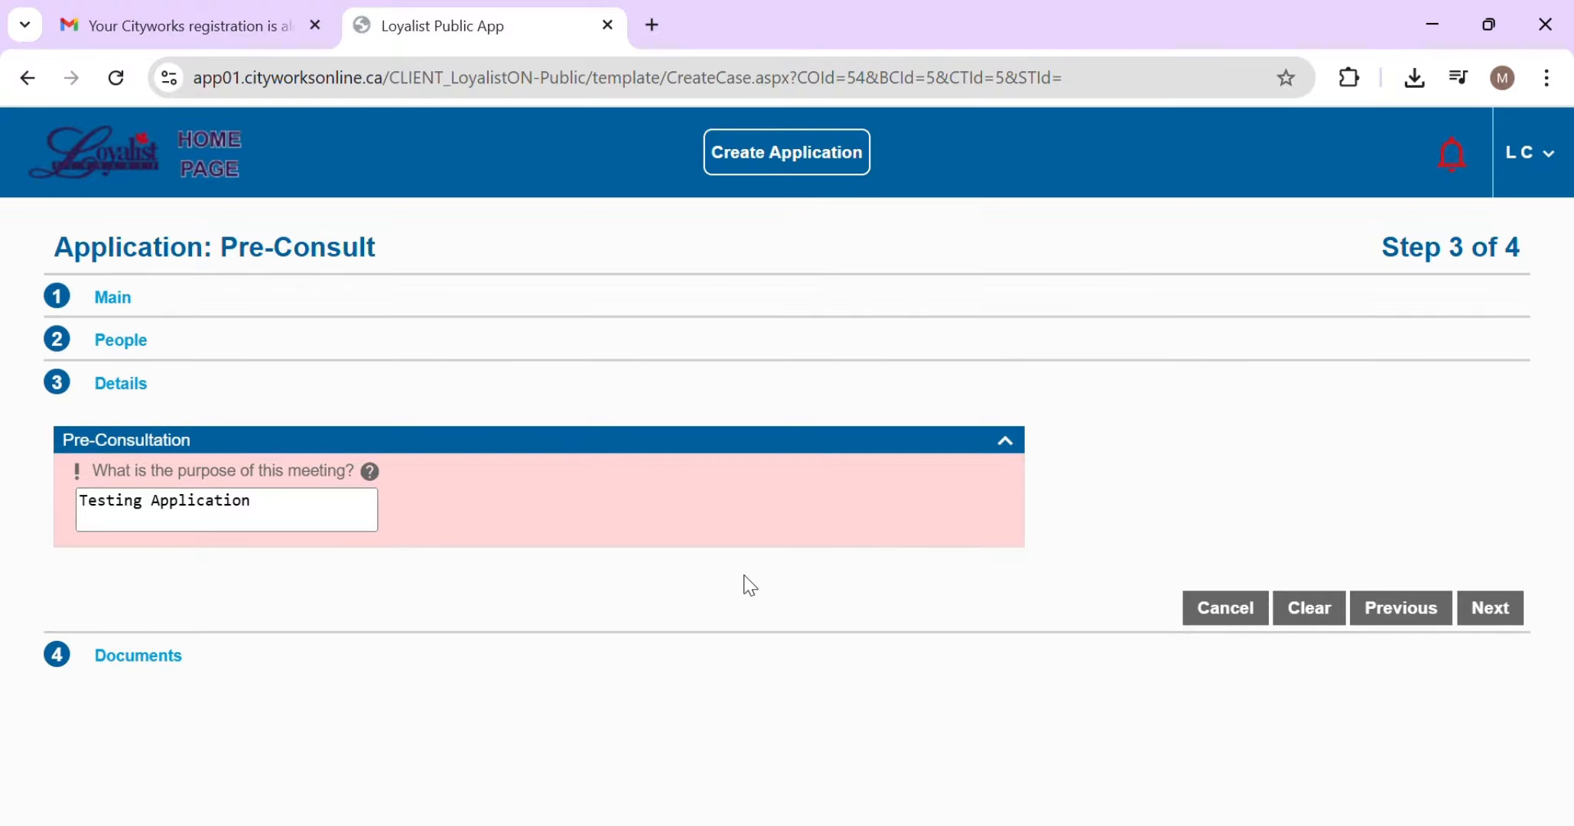
left_click(1492, 608)
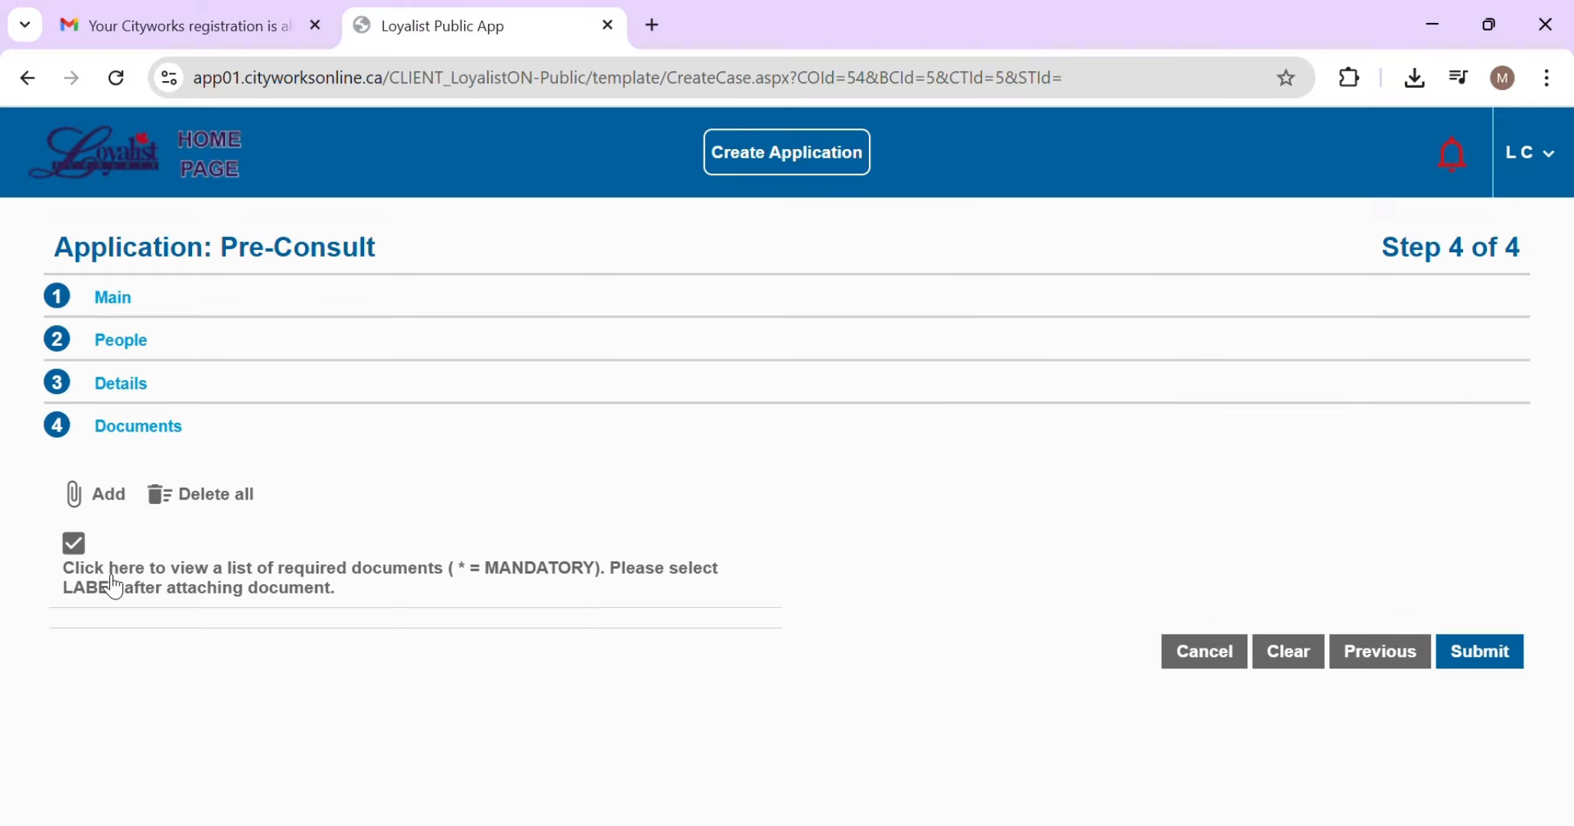
Attach Concept Plan Demo.pdf with the label Concept Plan and submit the application
left_click(226, 585)
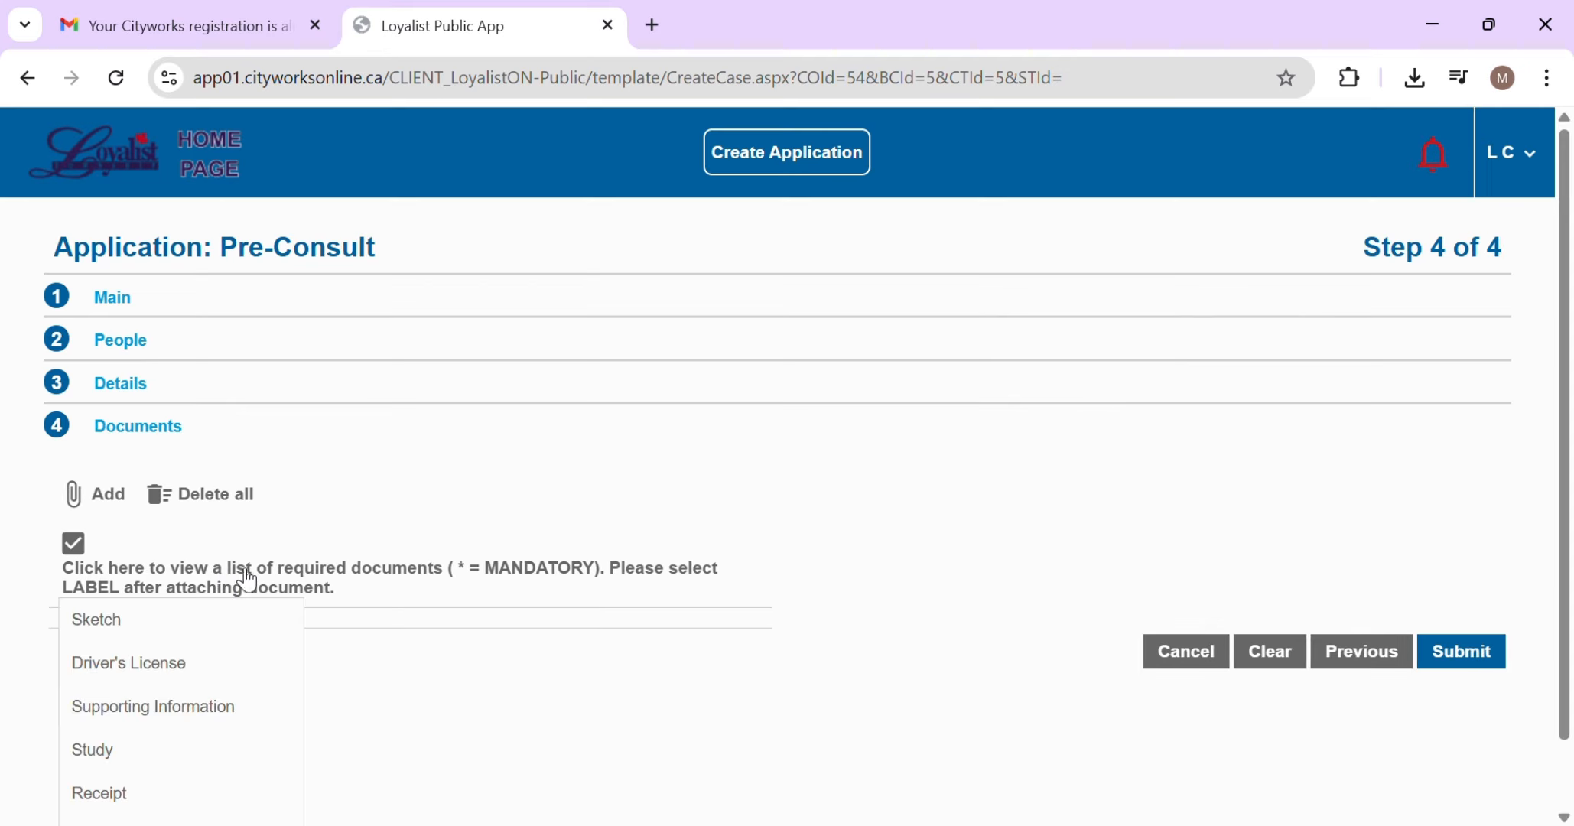
scroll(245, 574, "down", 1)
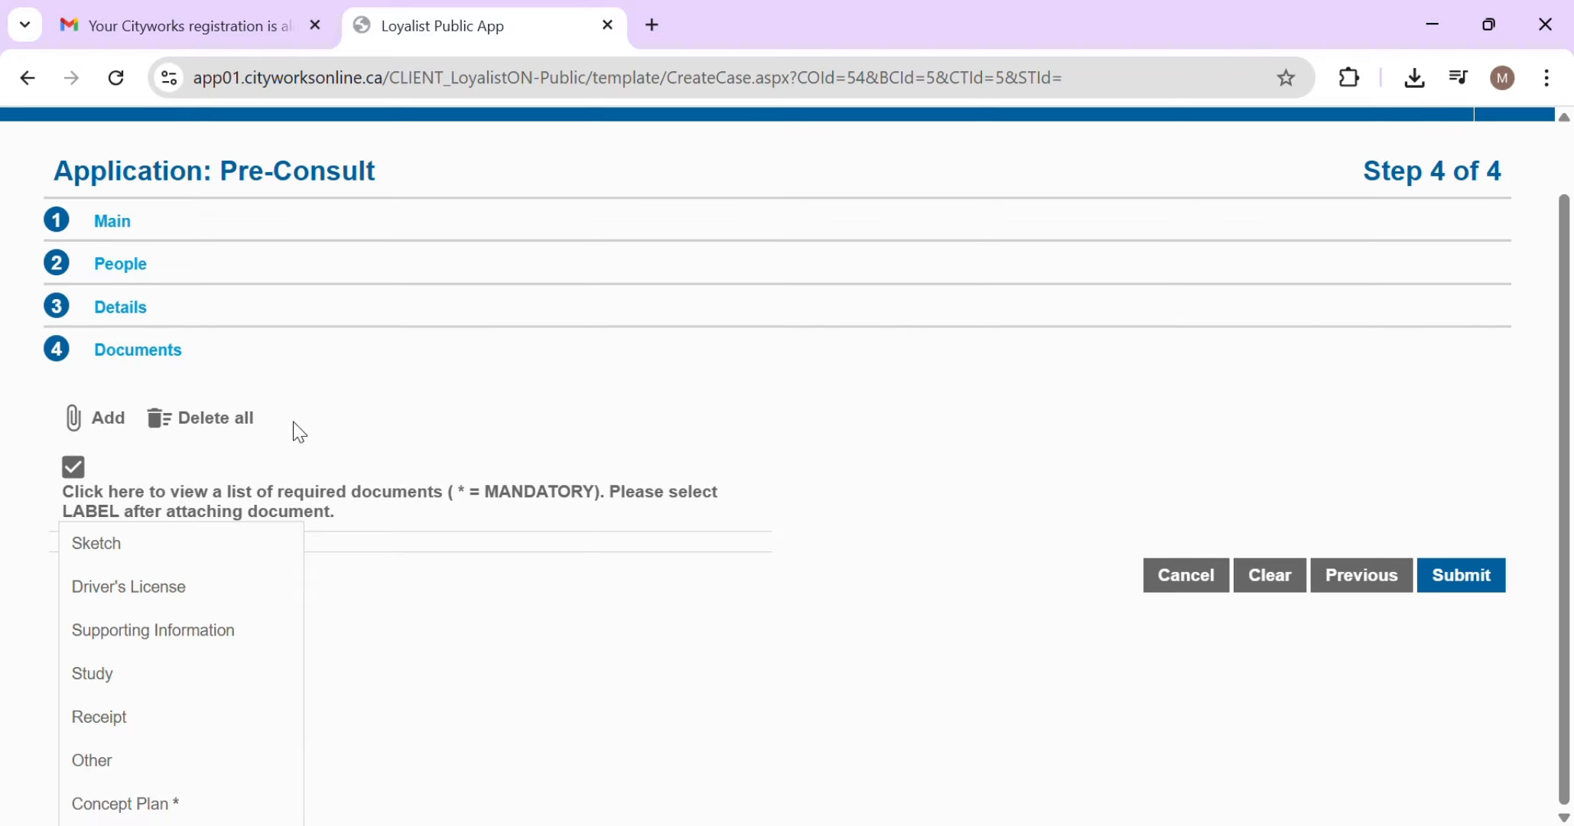
scroll(103, 498, "up", 1)
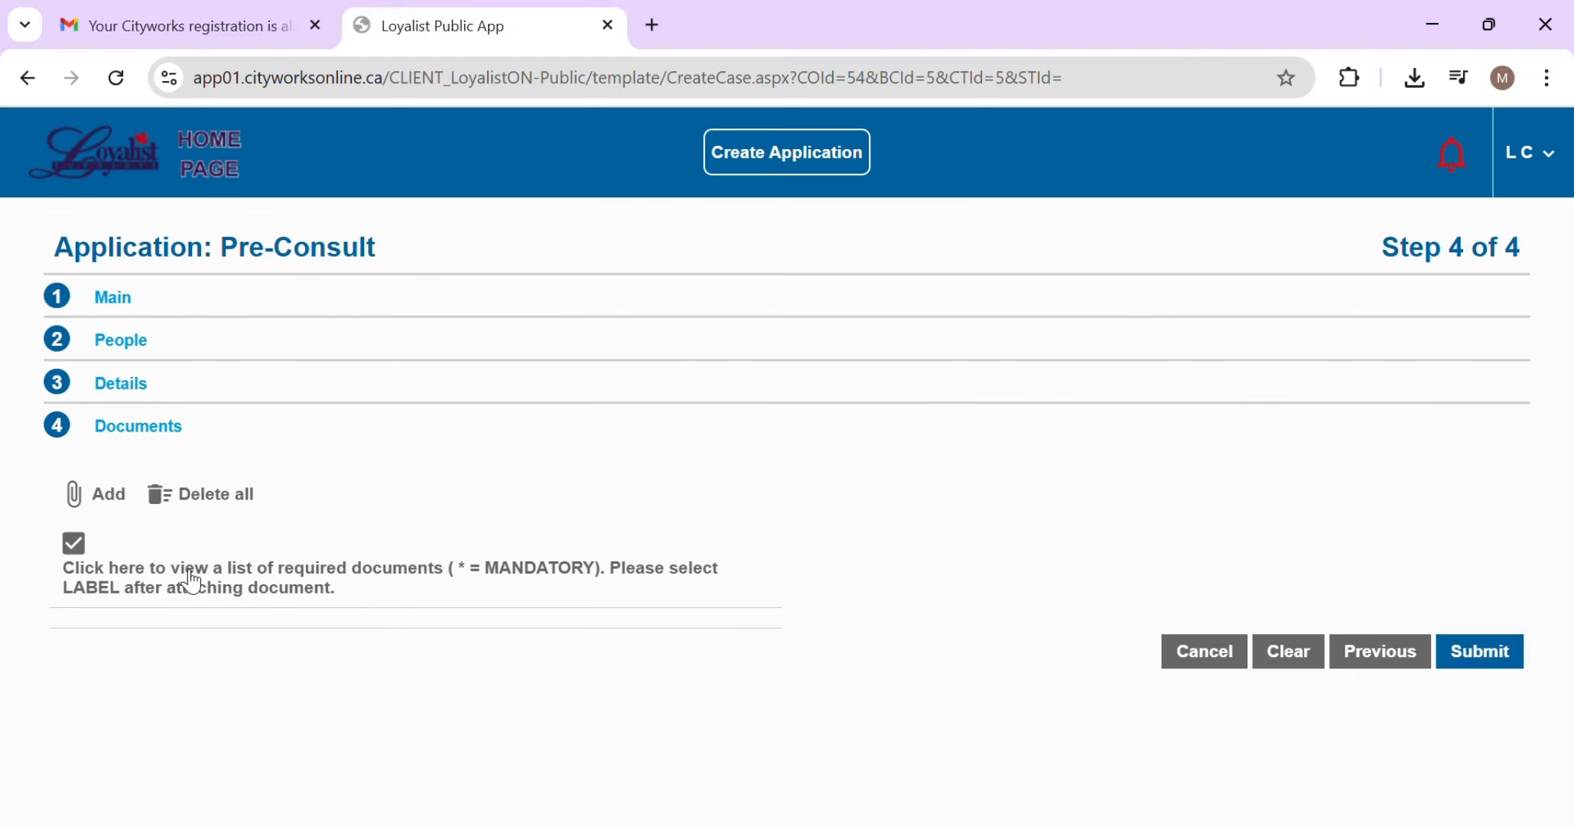
left_click(115, 501)
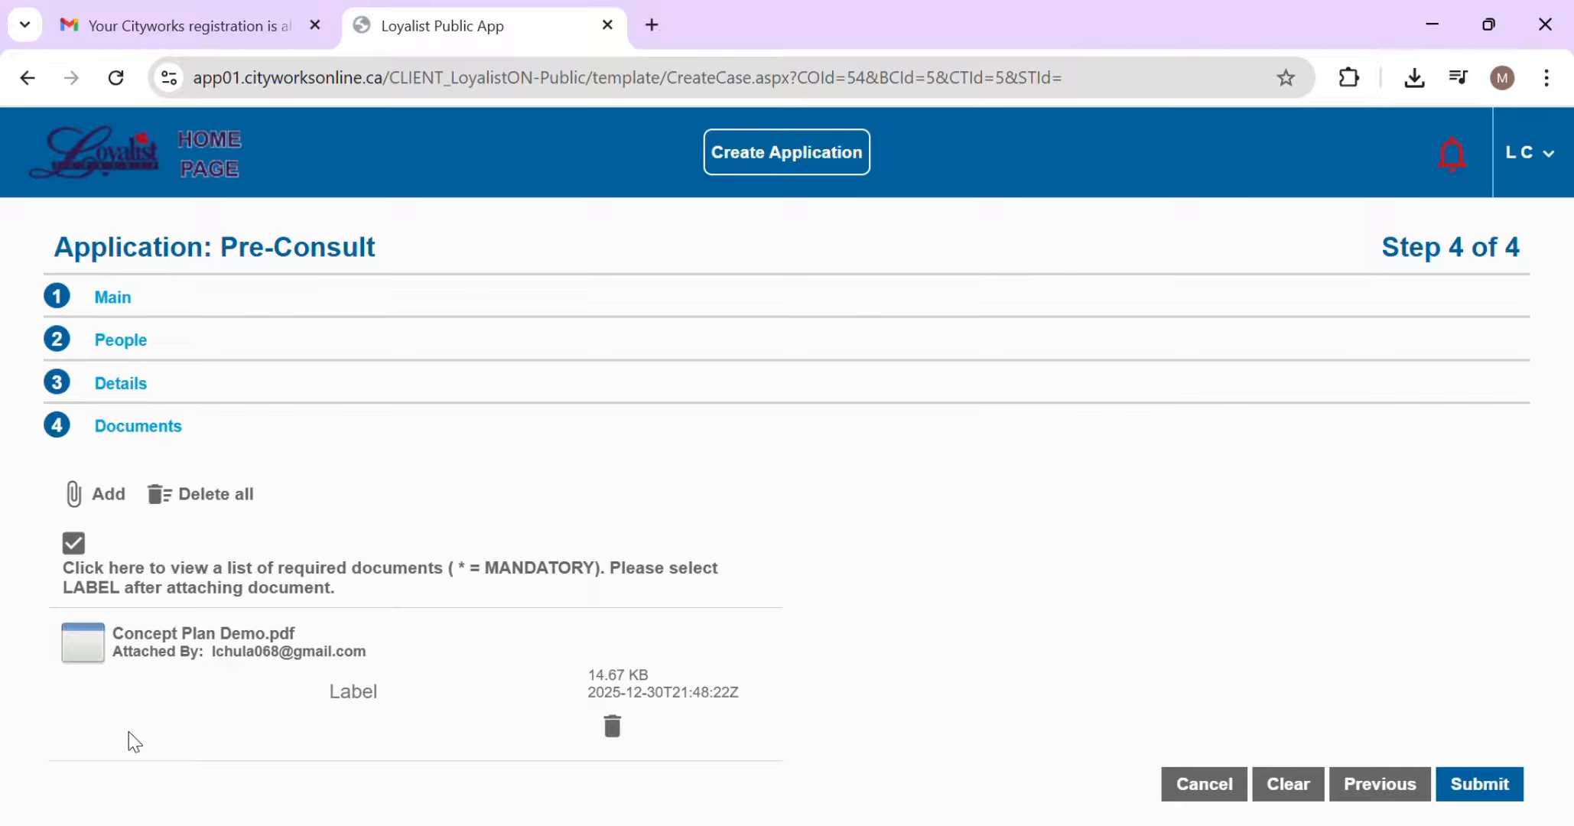
left_click(351, 697)
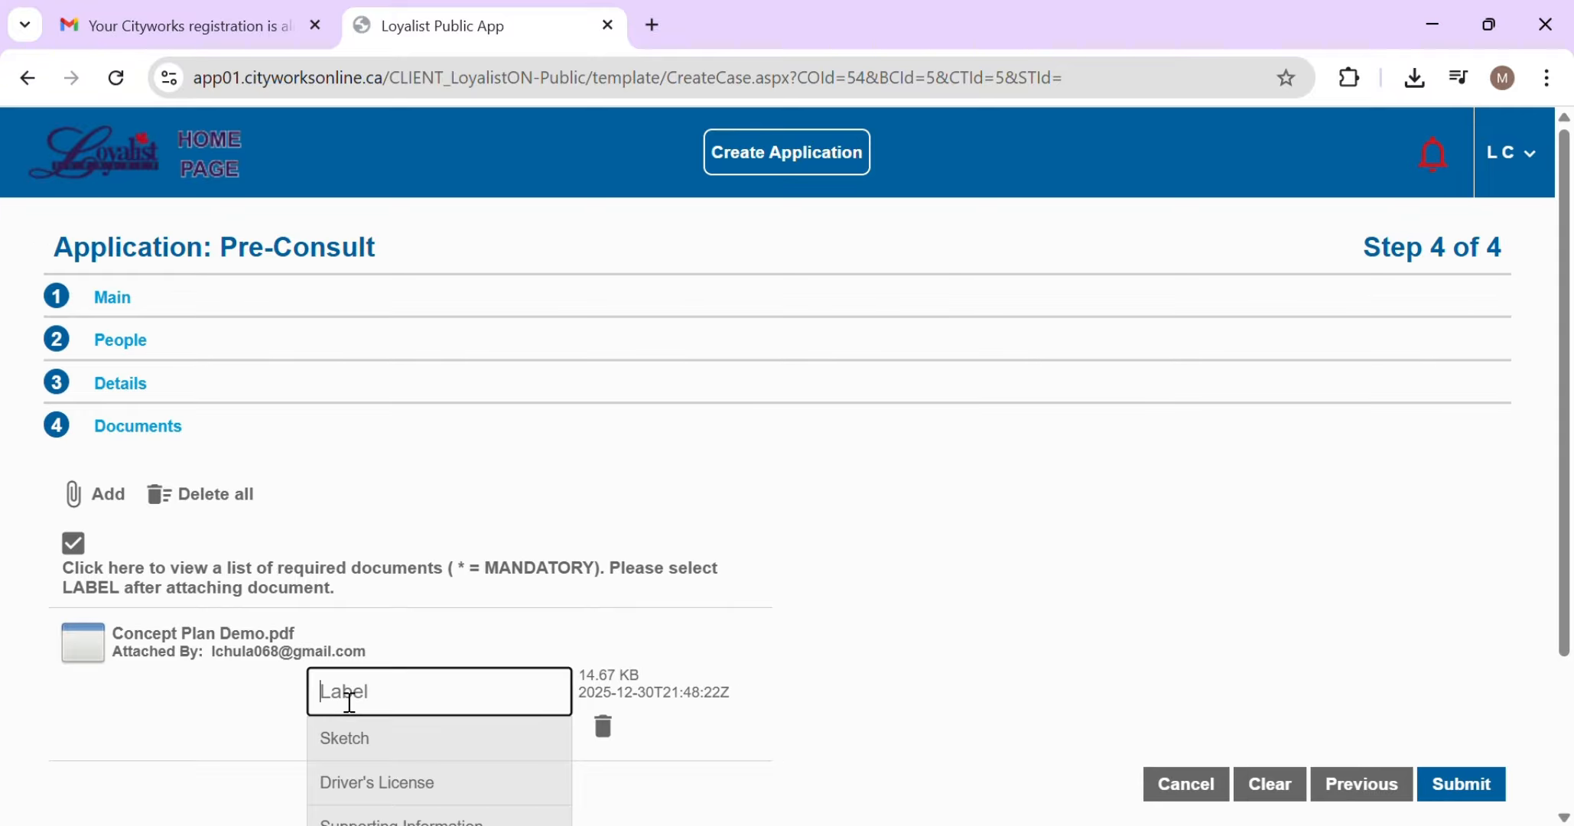
scroll(587, 553, "down", 3)
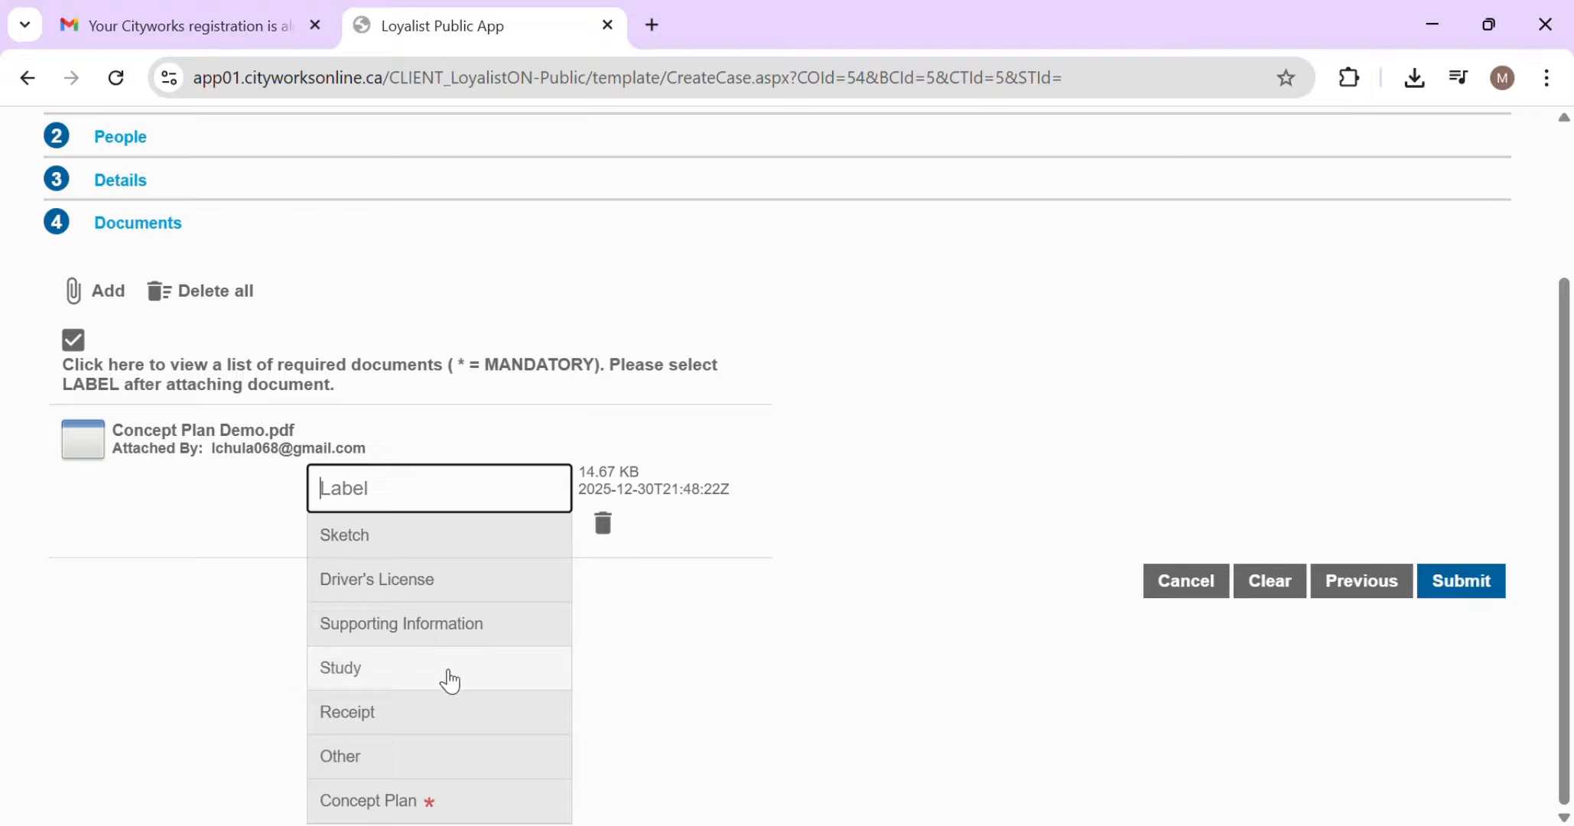
left_click(416, 807)
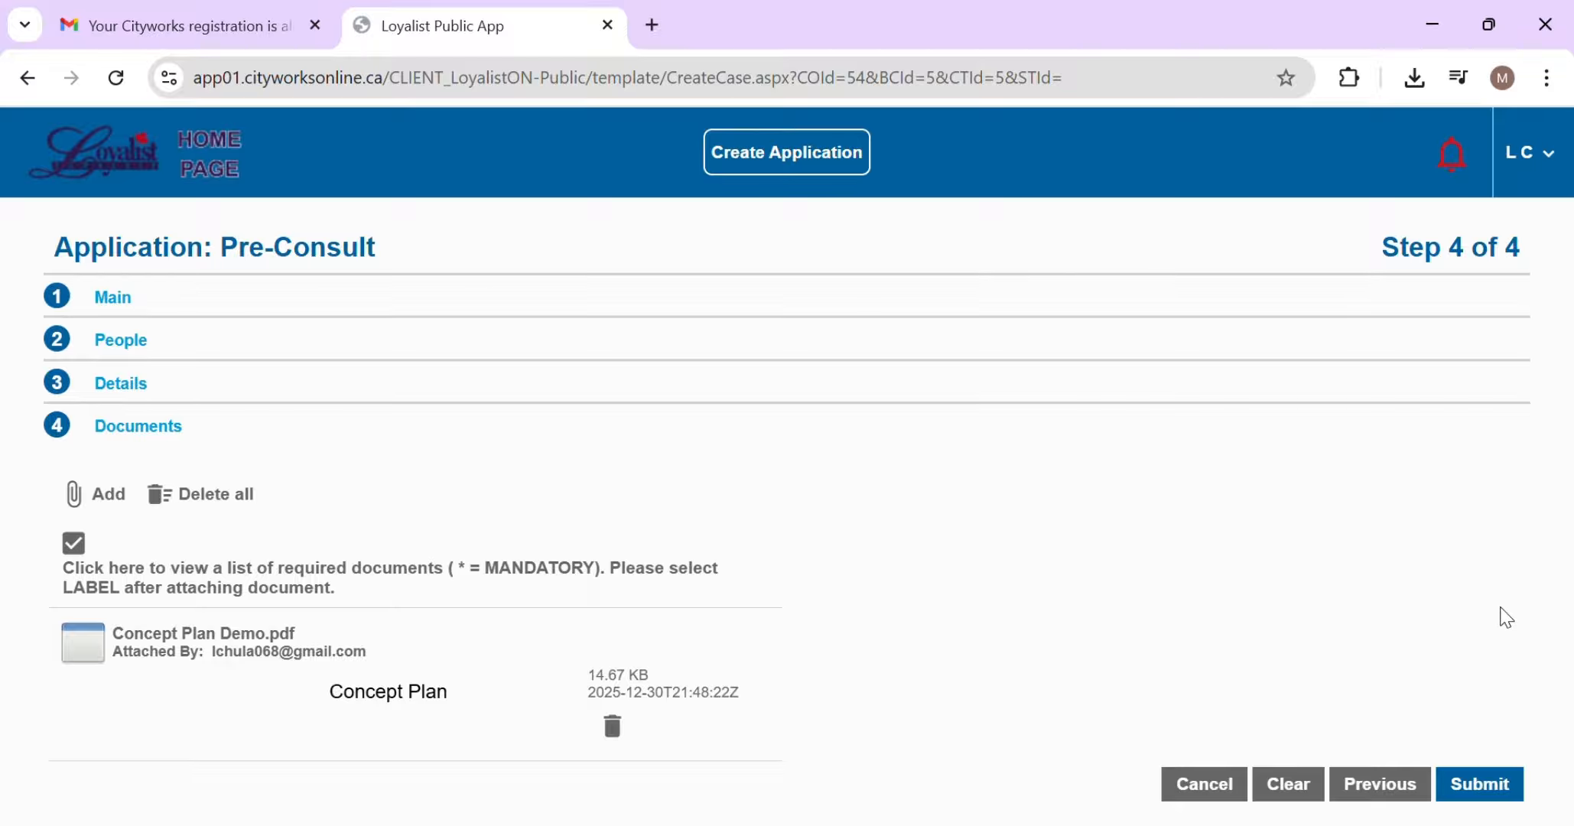
left_click(1485, 793)
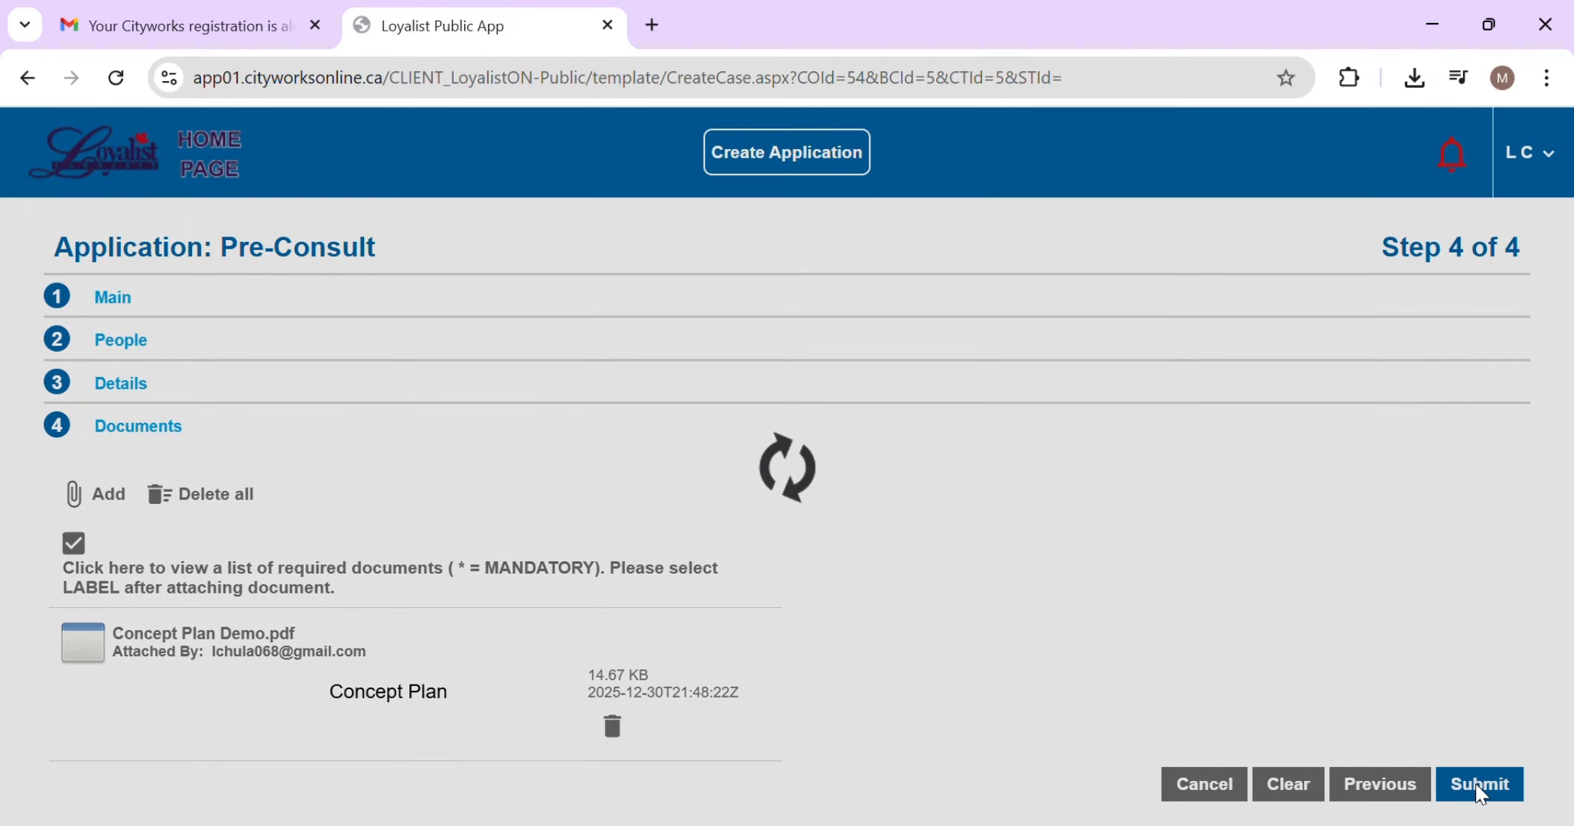